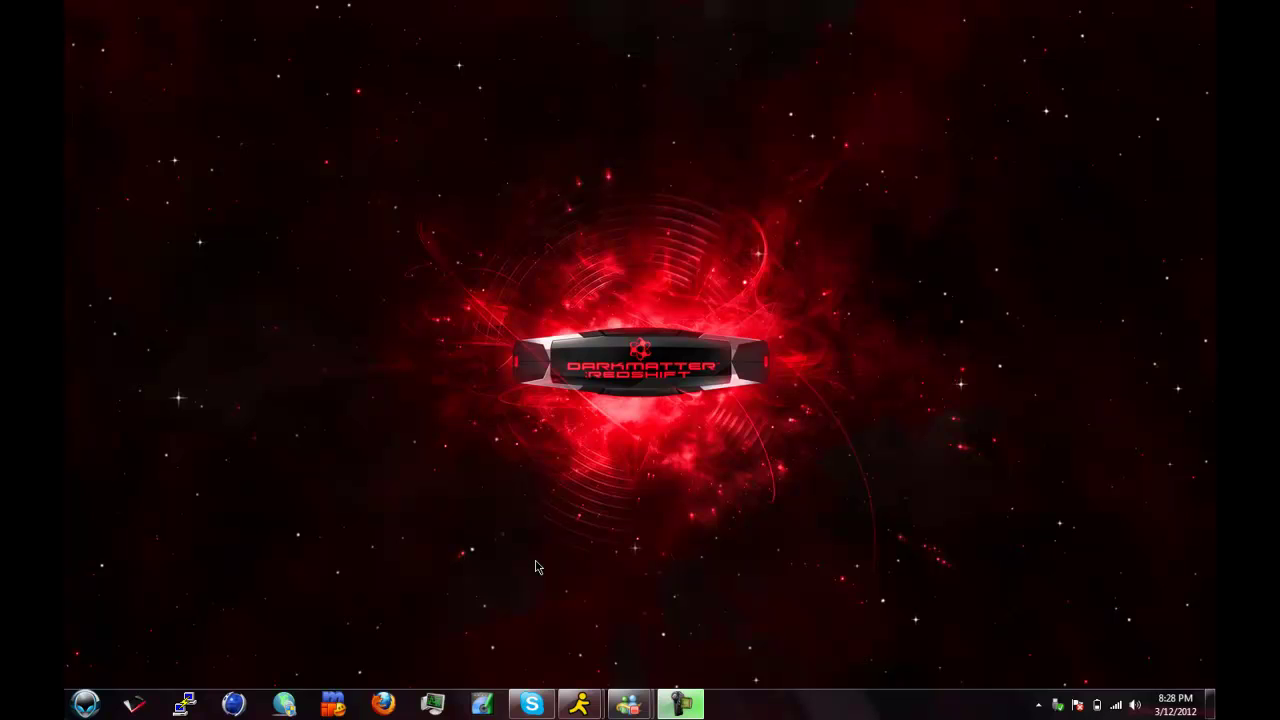
- Start Cinema 4D Studio R12 from its taskbar icon
click(233, 704)
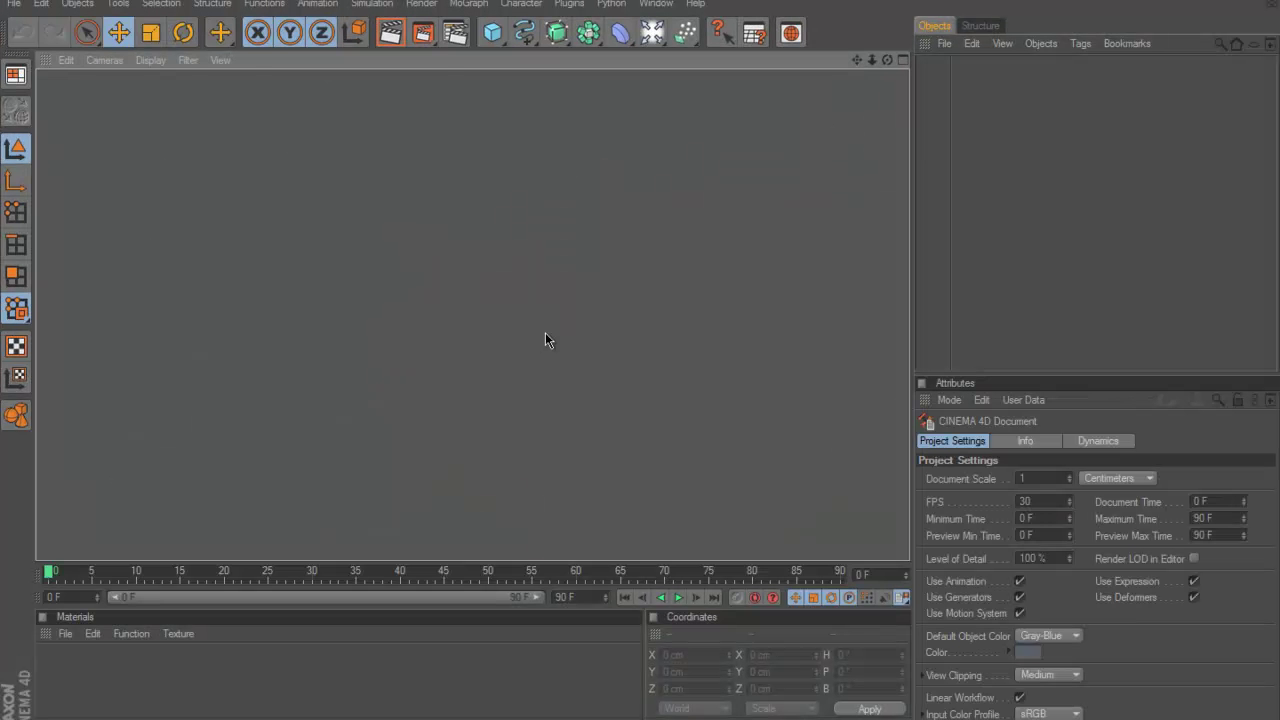
- Add a MoText reading 'fearz' in BatmanForeverAlternate and shift it left to X -593 cm
click(468, 4)
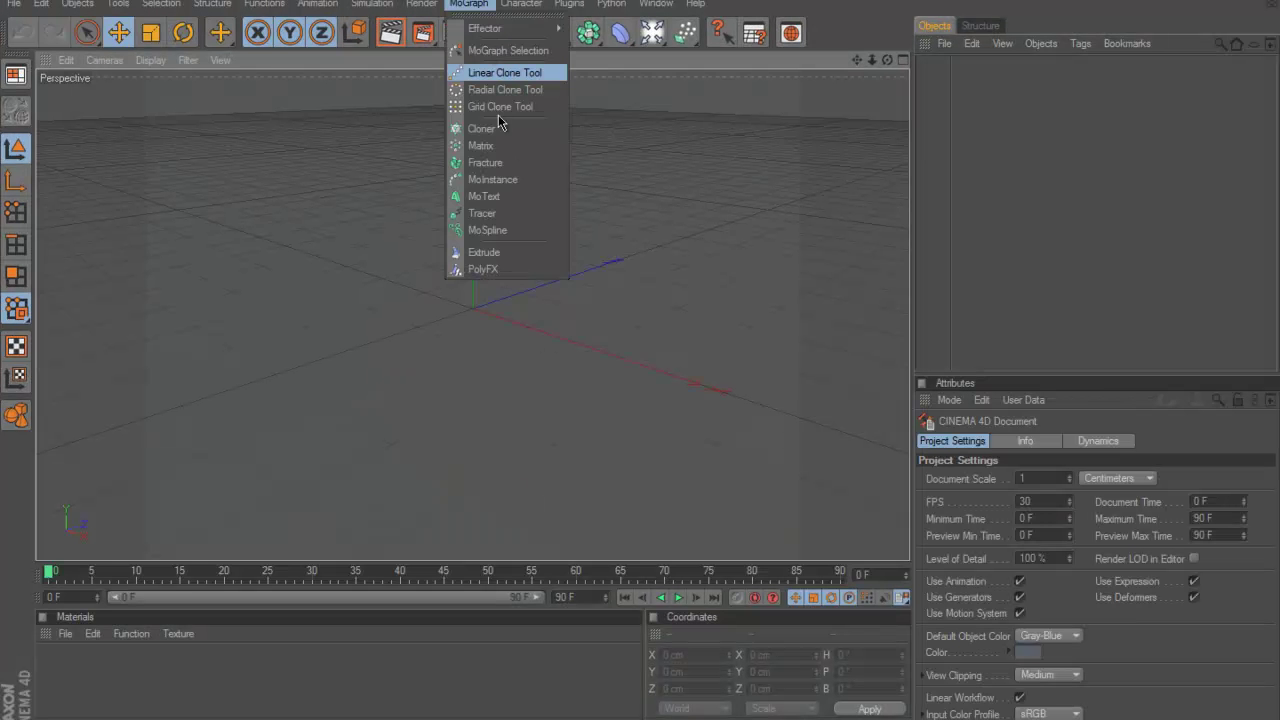
click(484, 196)
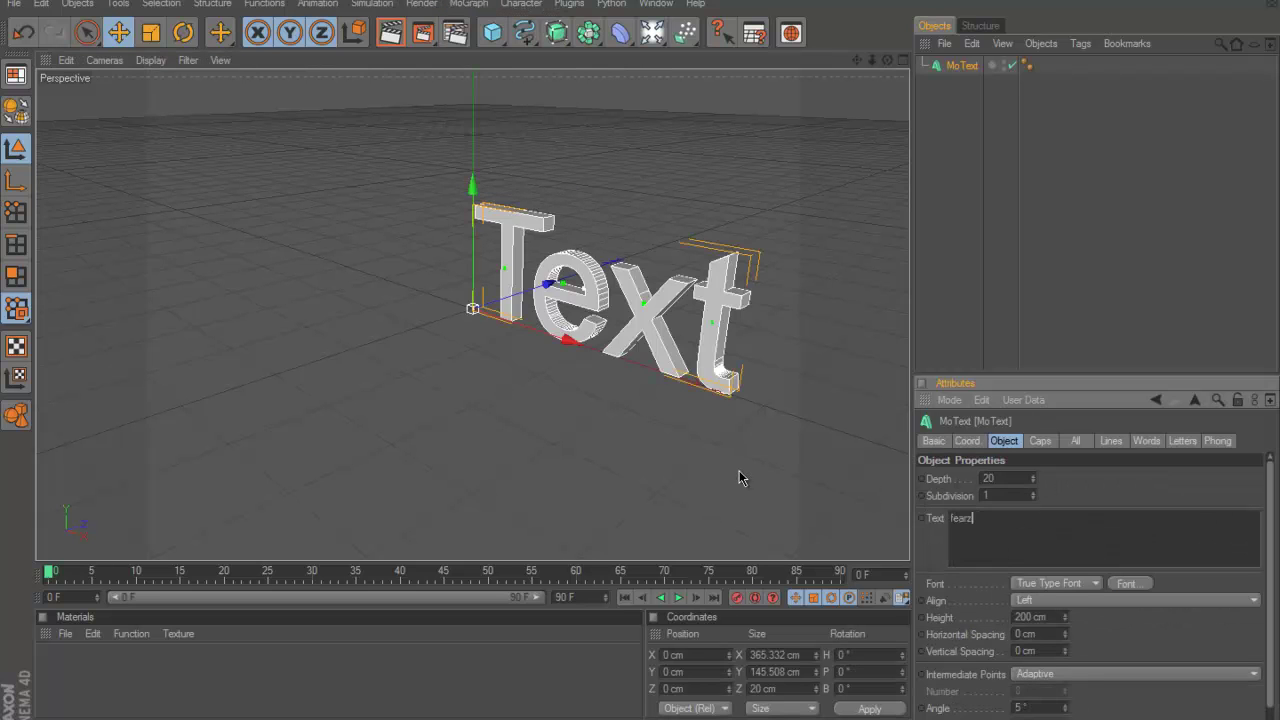
click(1127, 583)
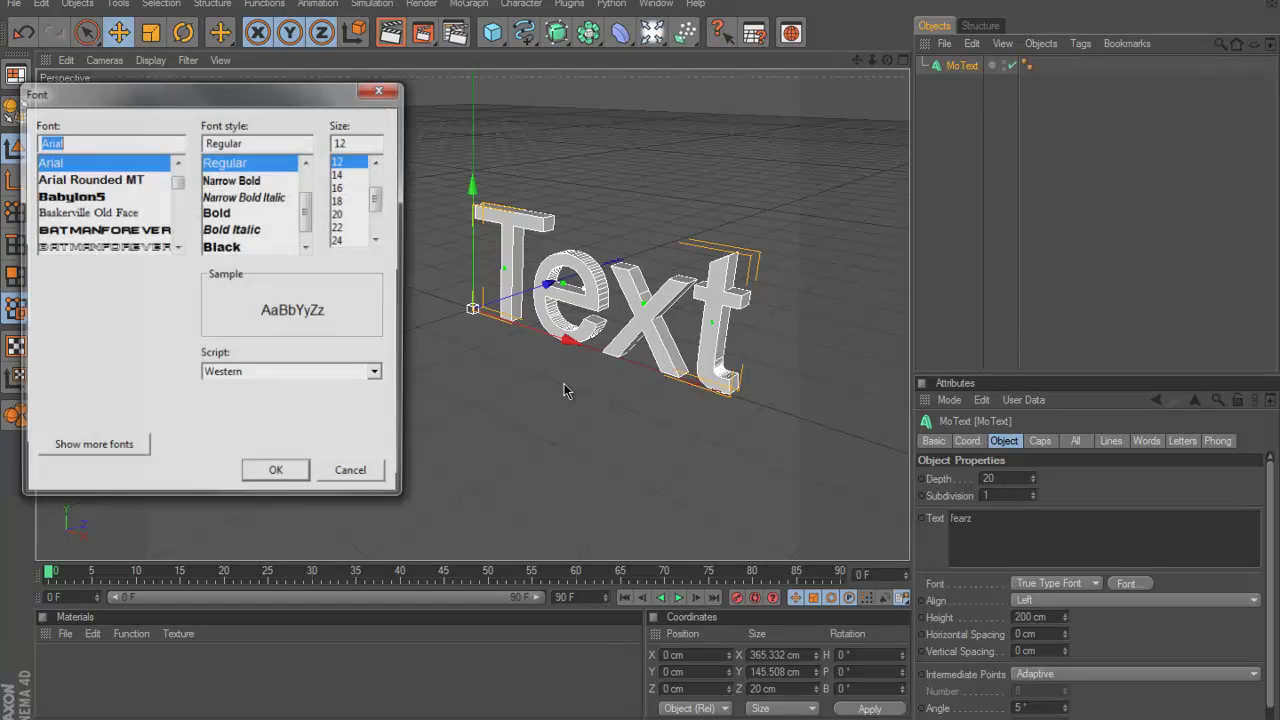
click(168, 230)
click(300, 476)
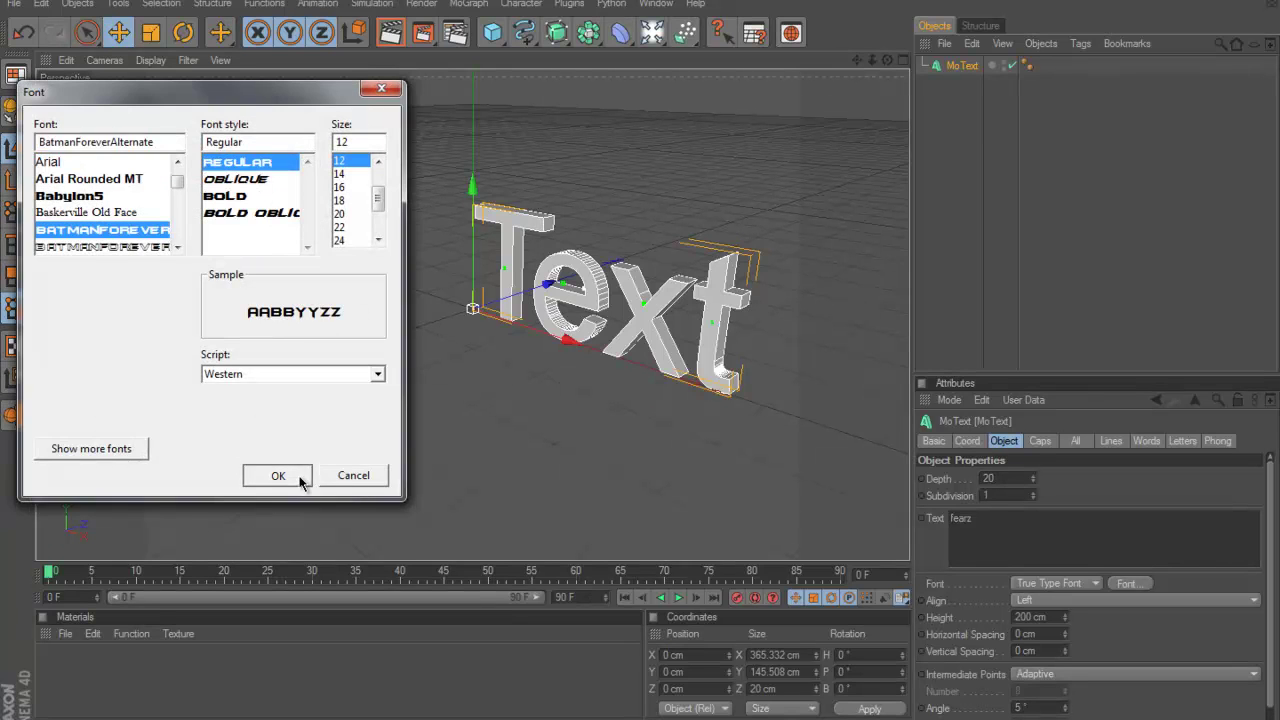
mouse_move(586, 343)
mouse_down()
mouse_move(623, 351)
mouse_move(592, 343)
mouse_up()
drag(887, 60, 649, 354)
- Raise the FEARZ text slightly on Y and set its Depth to 60
drag(250, 123, 640, 355)
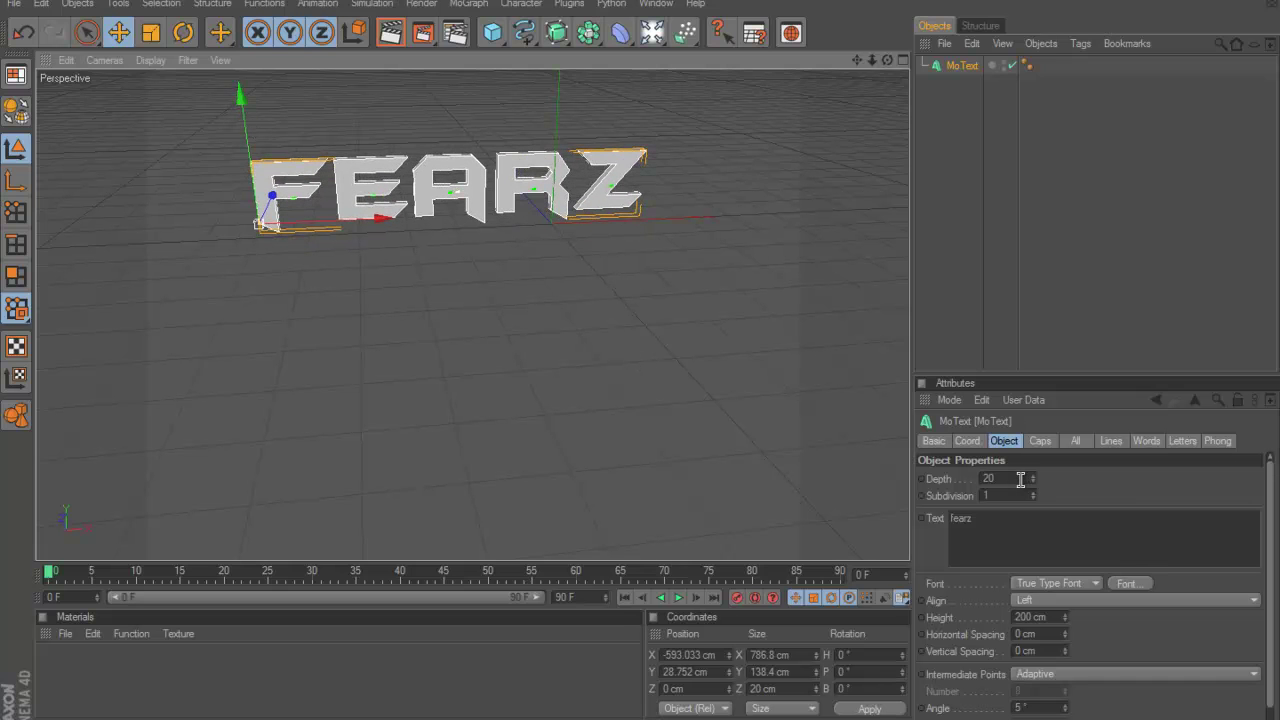
click(1018, 478)
text(60)
key(Return)
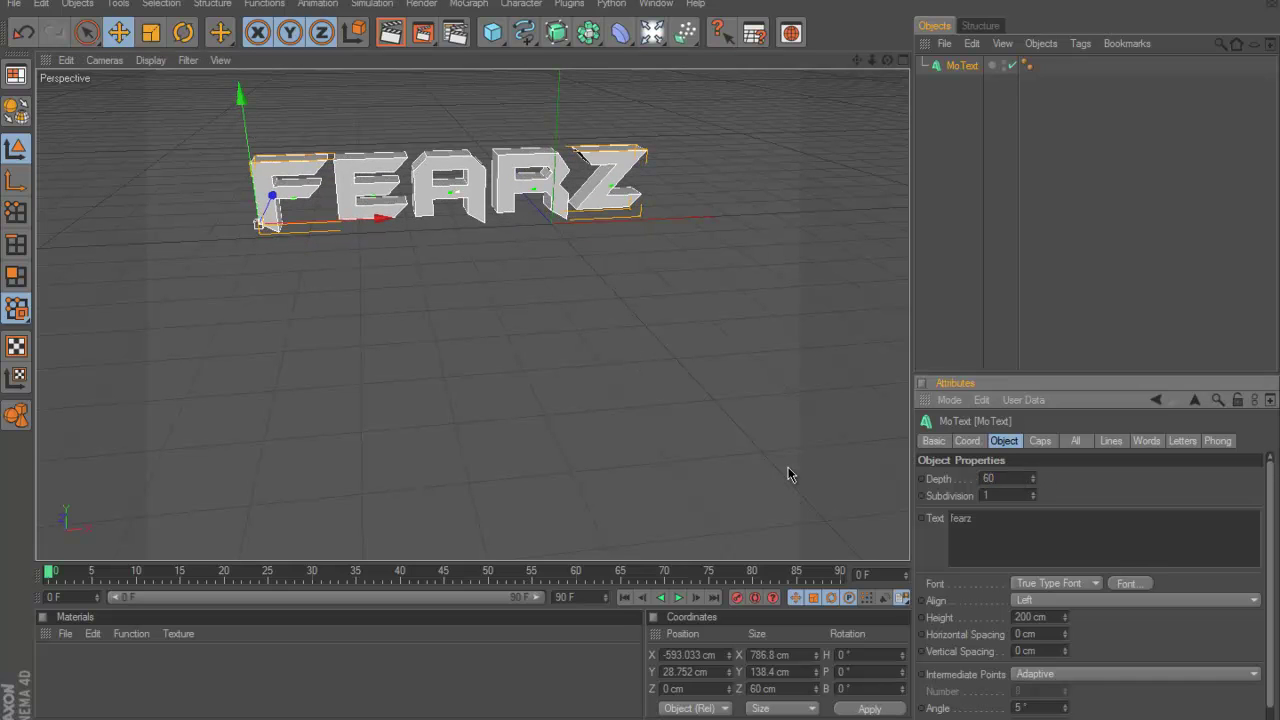
- Duplicate the text as MoText 1 with Depth 20, shifted about 24 cm along Z
key(ctrl+c)
key(ctrl+v)
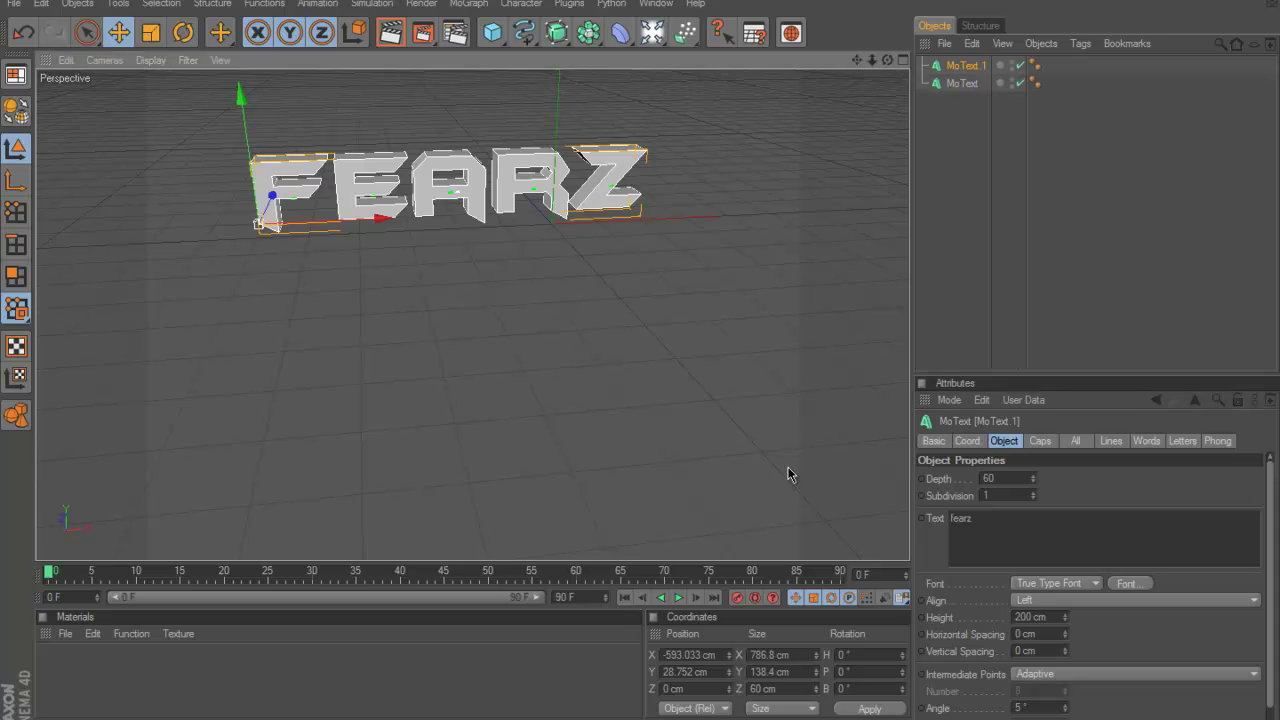
click(1006, 478)
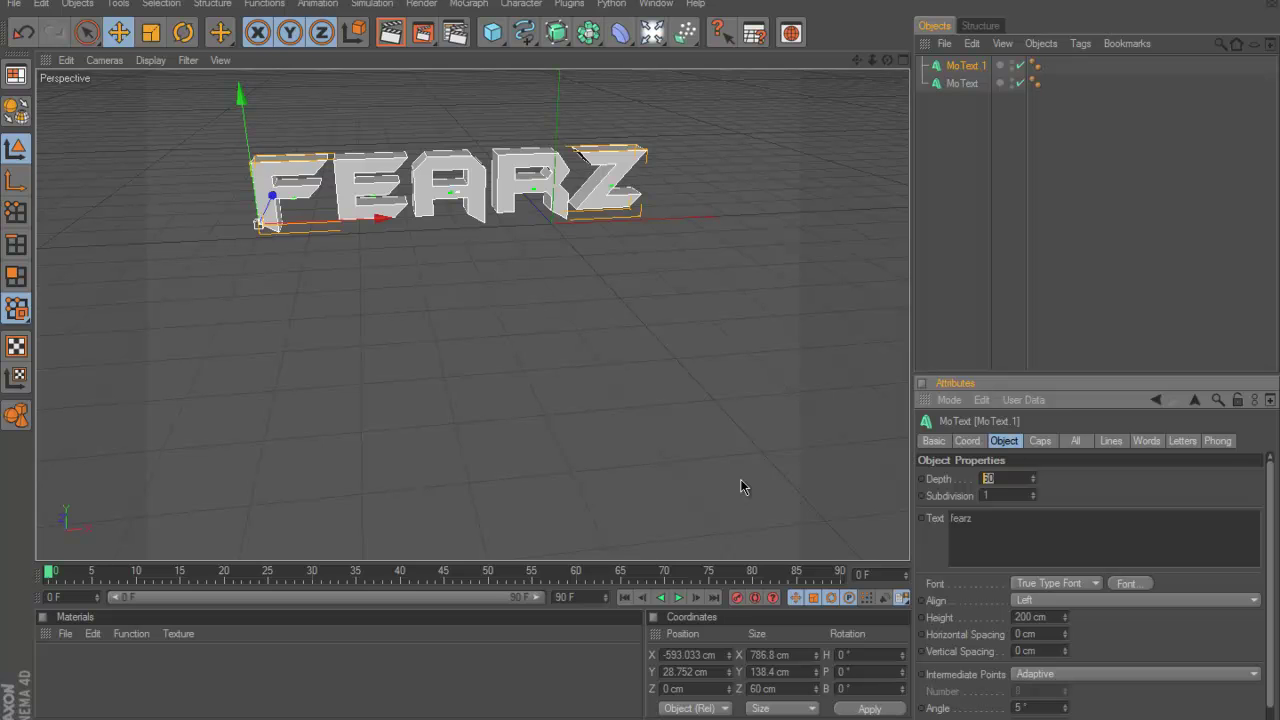
text(20)
key(Return)
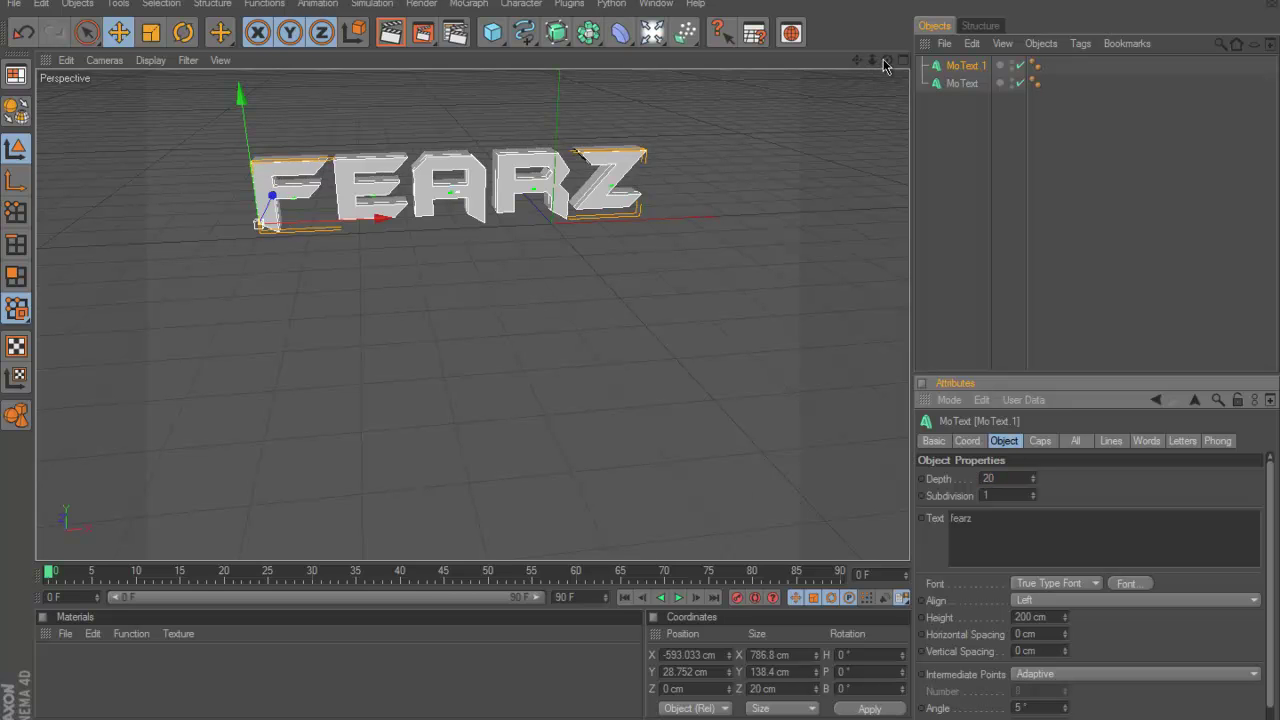
drag(884, 66, 644, 358)
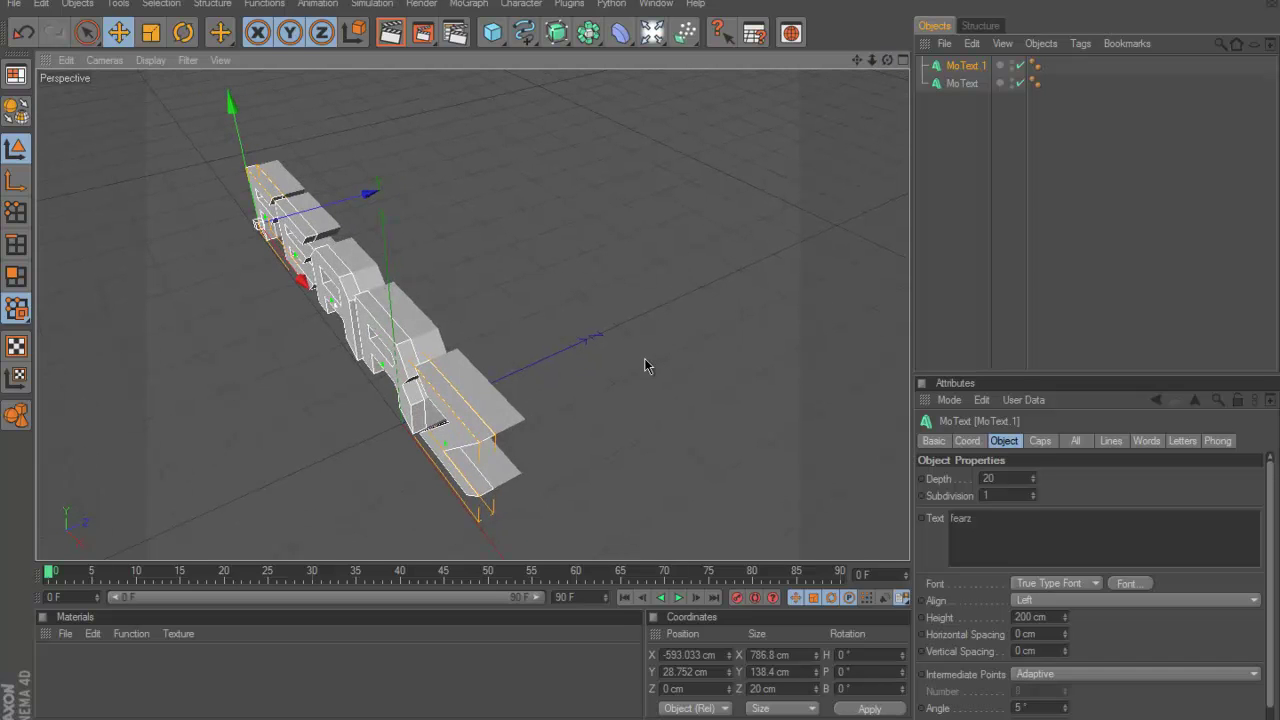
drag(370, 186, 639, 356)
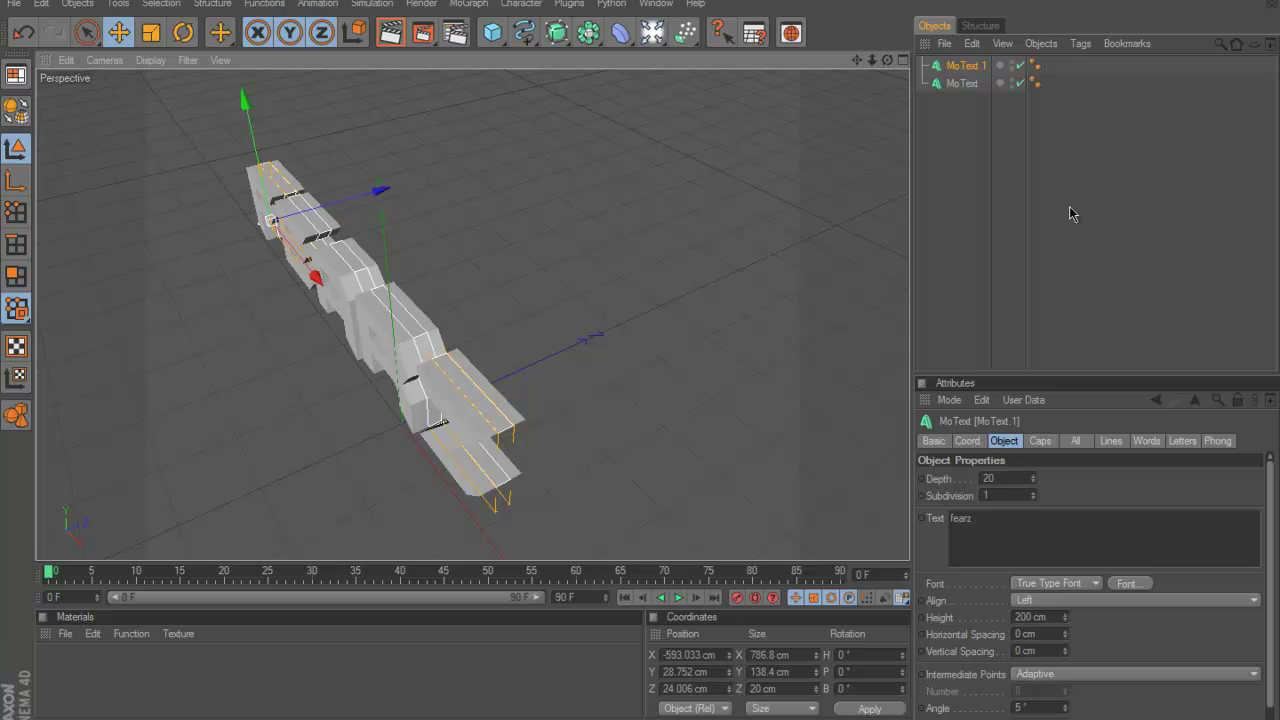
- Set both Start and End caps of MoText 1 to Fillet Cap
click(1048, 441)
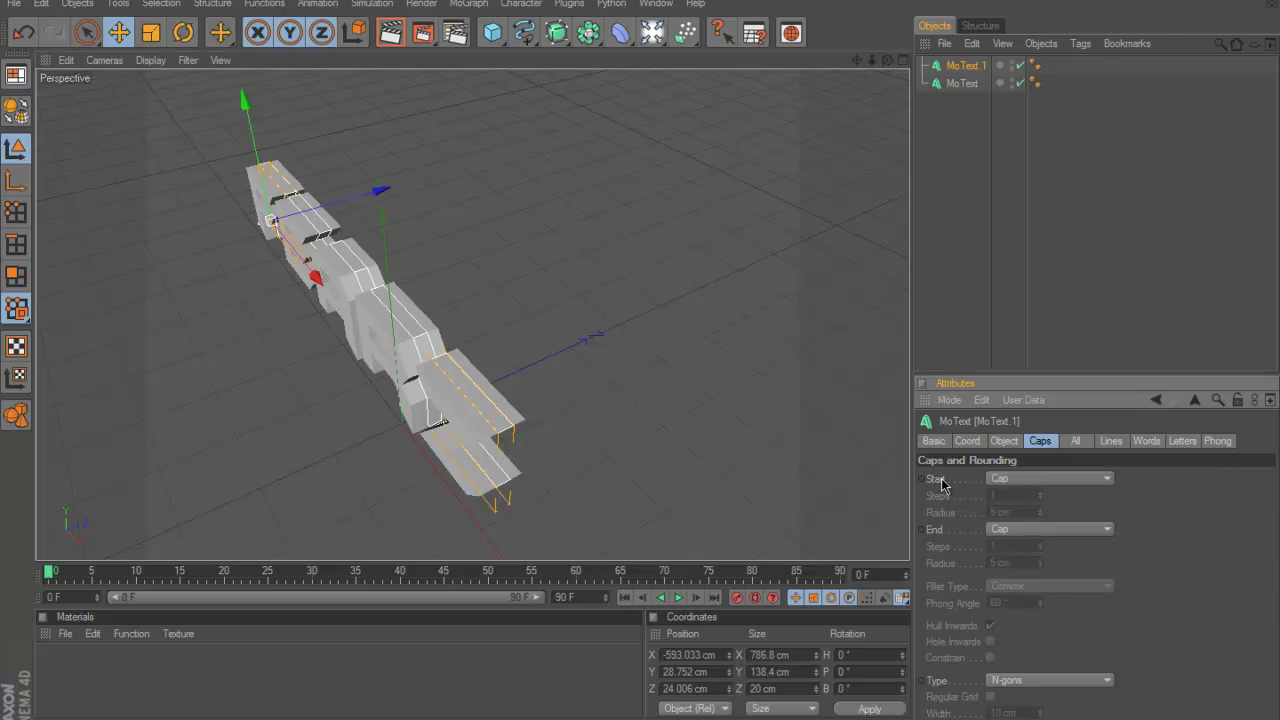
click(1018, 480)
click(1011, 546)
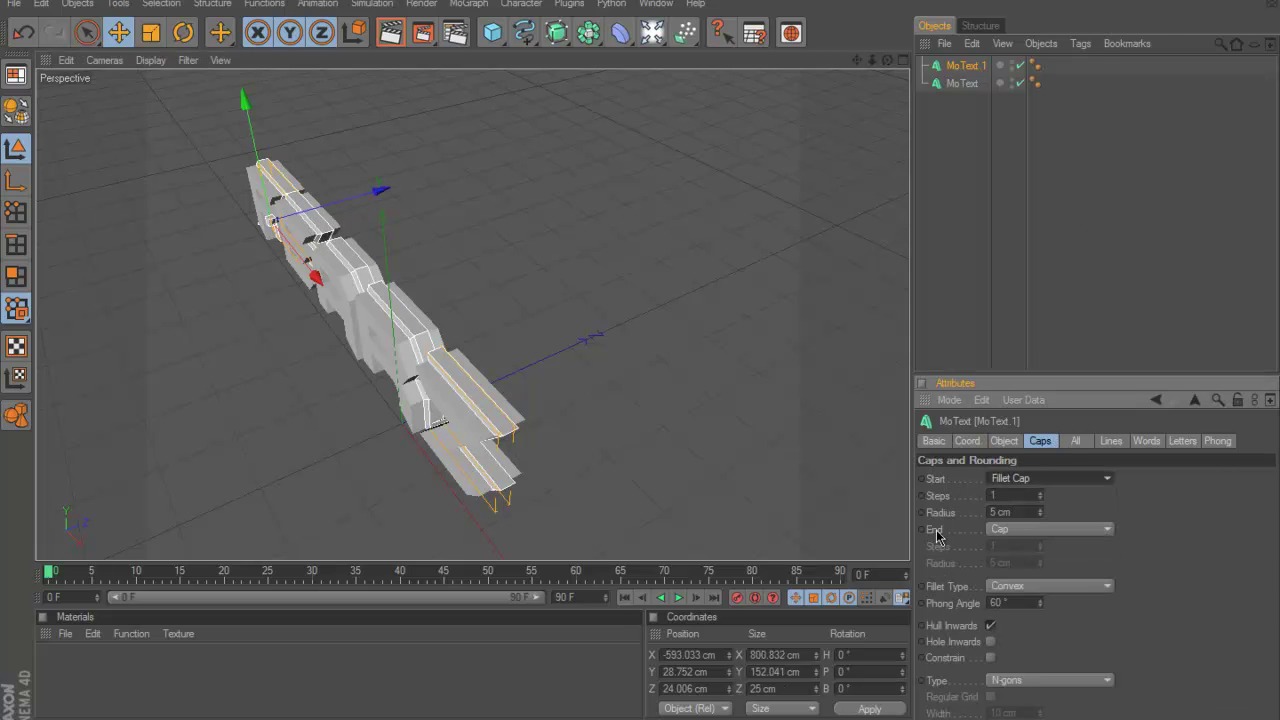
click(1001, 530)
click(1011, 597)
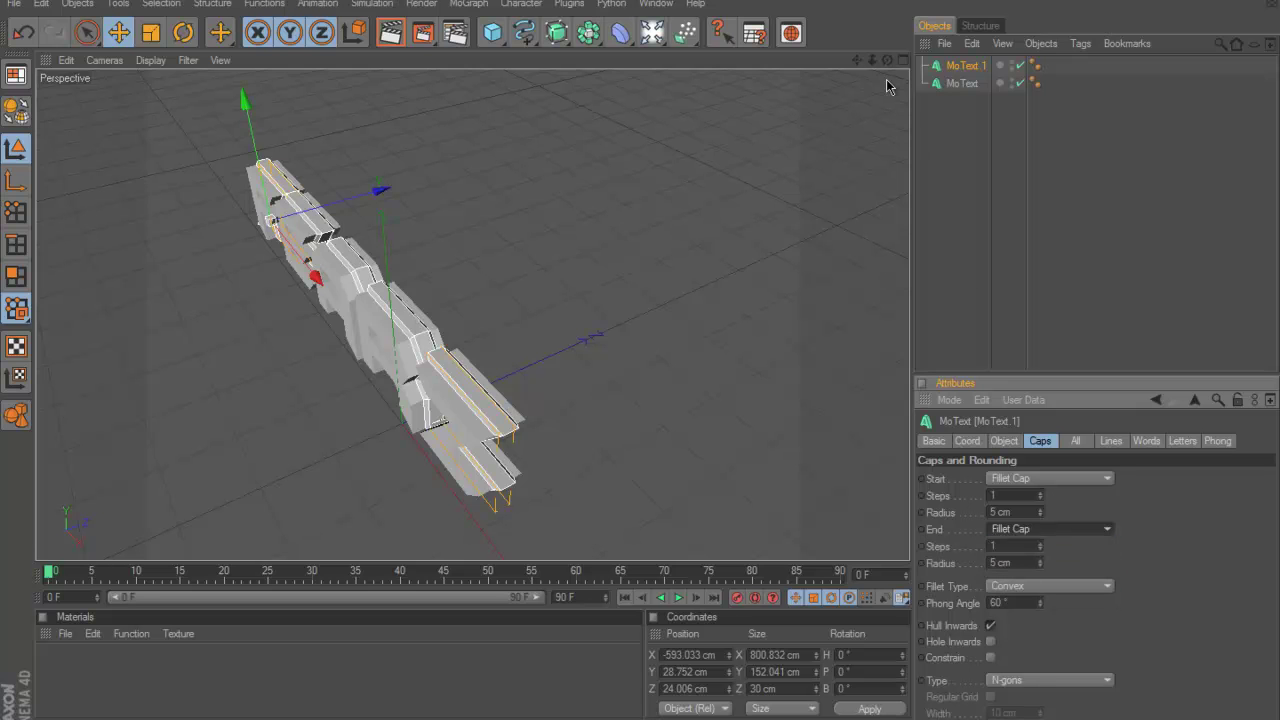
- Orbit to a near-front view, render a preview, and reframe the text in the viewport
drag(886, 62, 647, 364)
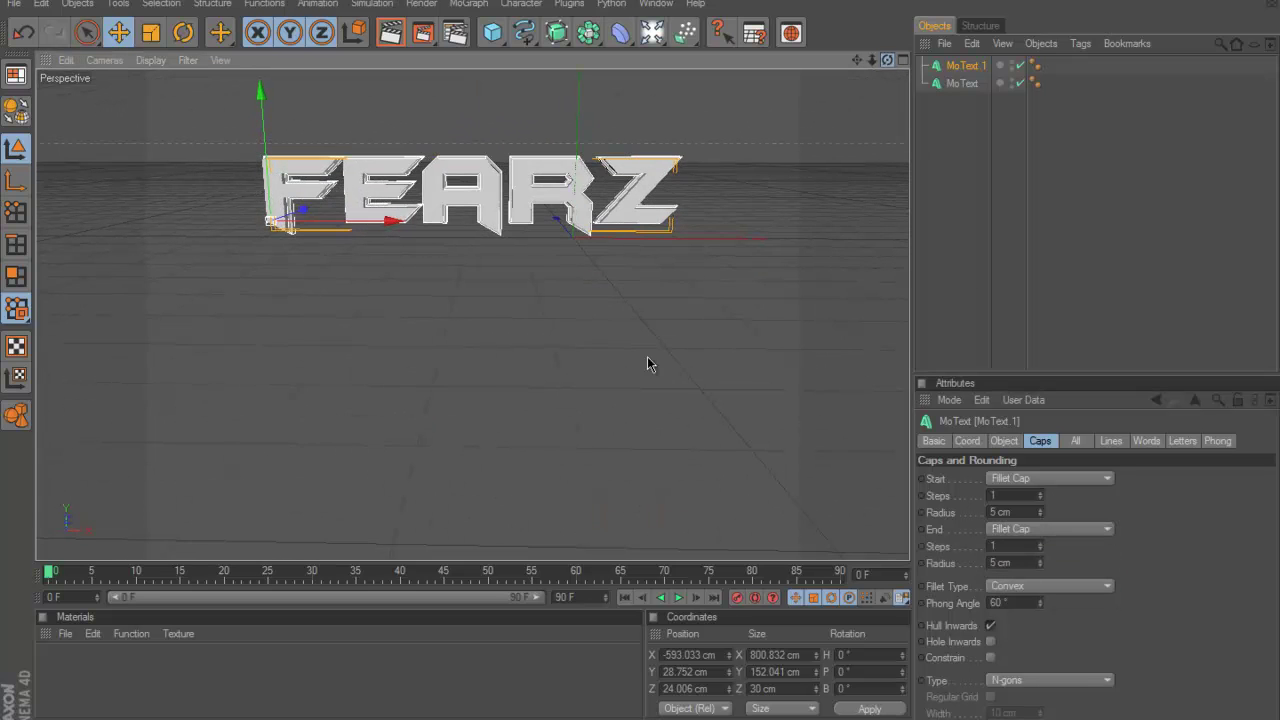
click(391, 33)
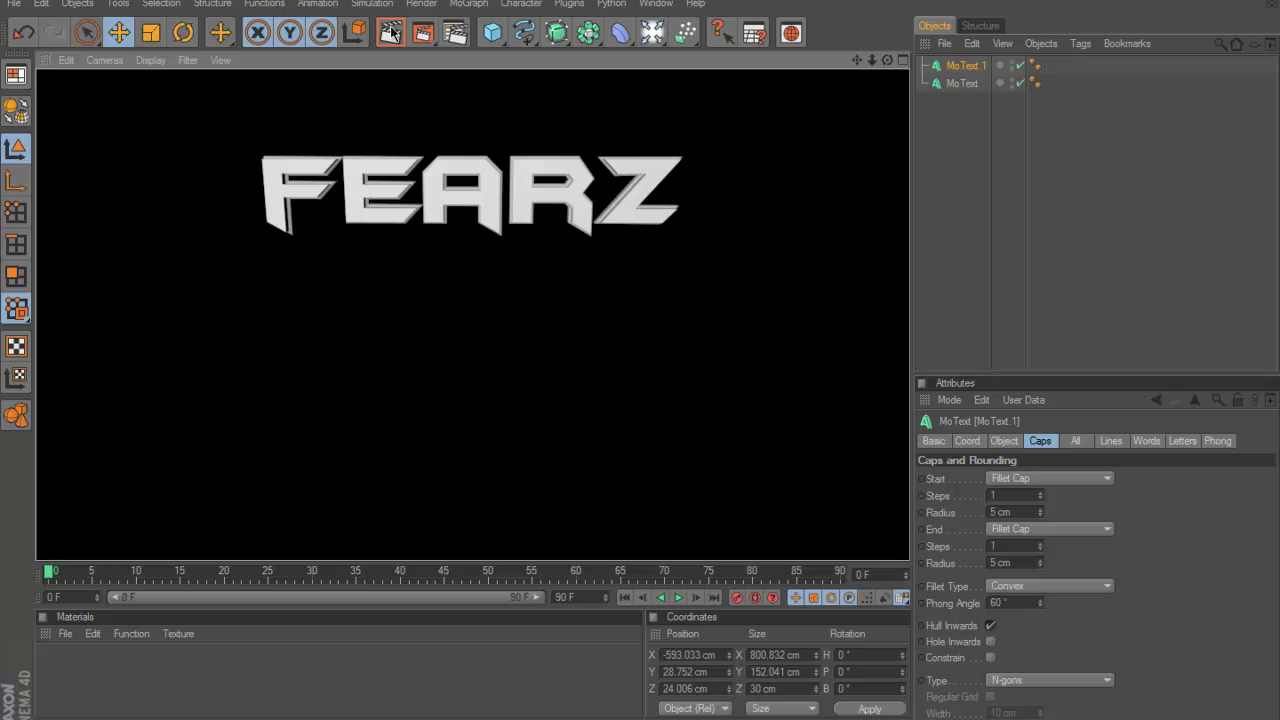
drag(853, 59, 725, 133)
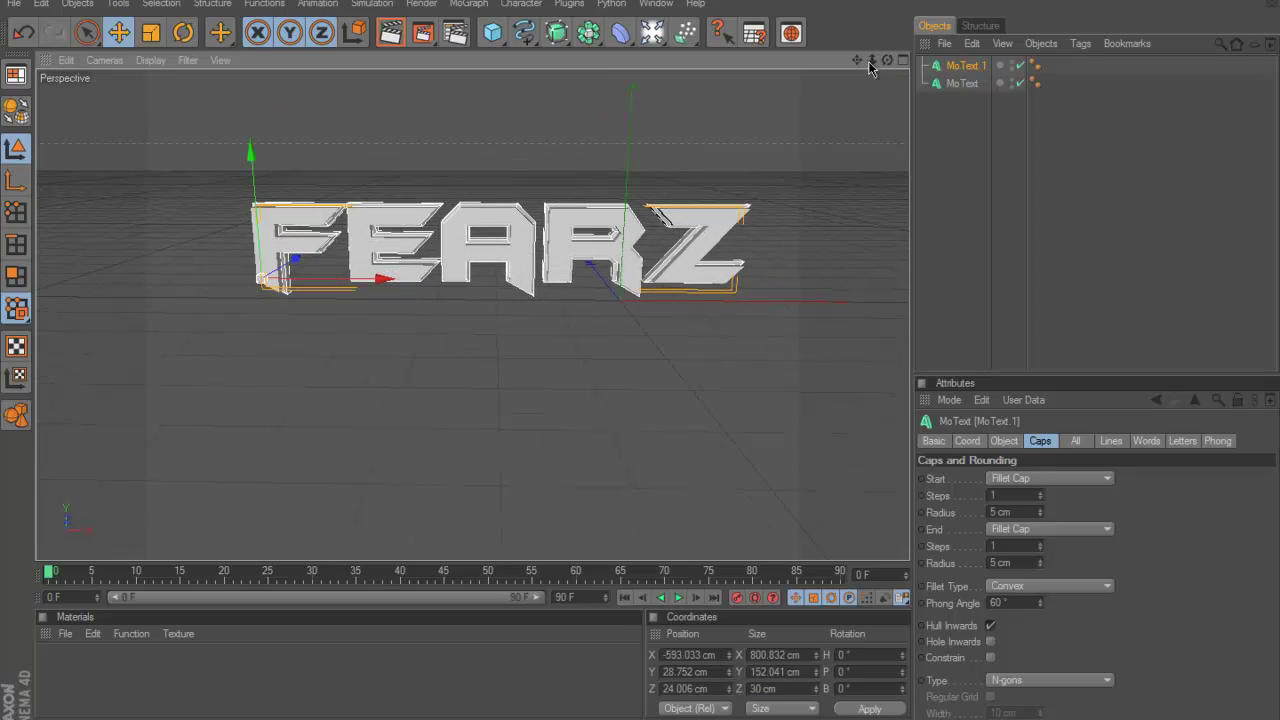
drag(857, 60, 555, 130)
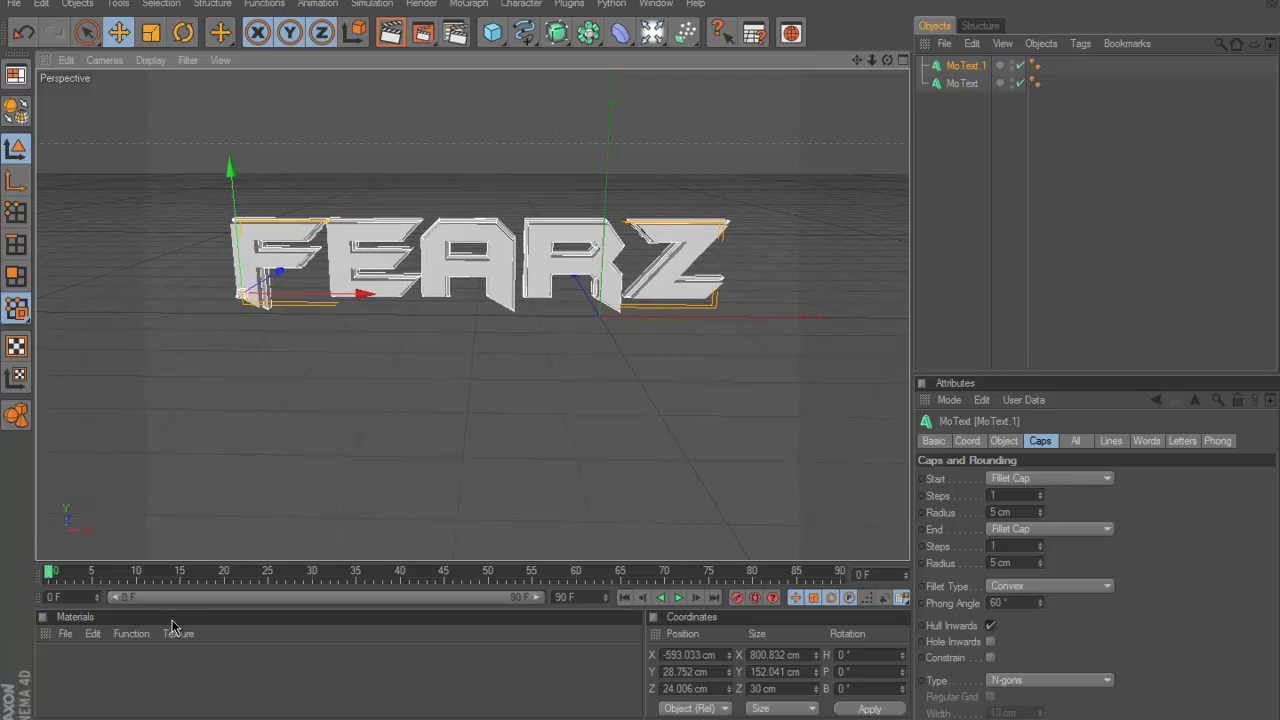
- Load the Glaze-Blue preset from Broadcast > Resources > Materials > Glossy
click(65, 633)
mouse_move(160, 575)
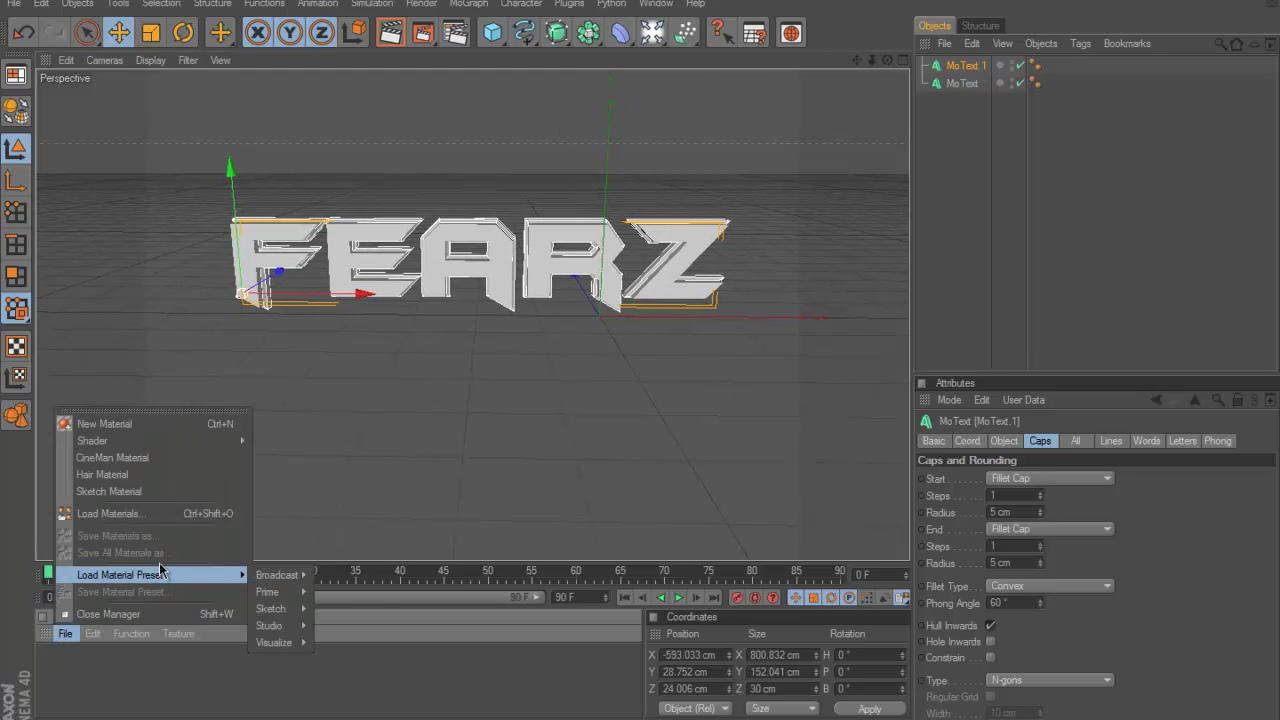
mouse_move(290, 575)
mouse_move(340, 592)
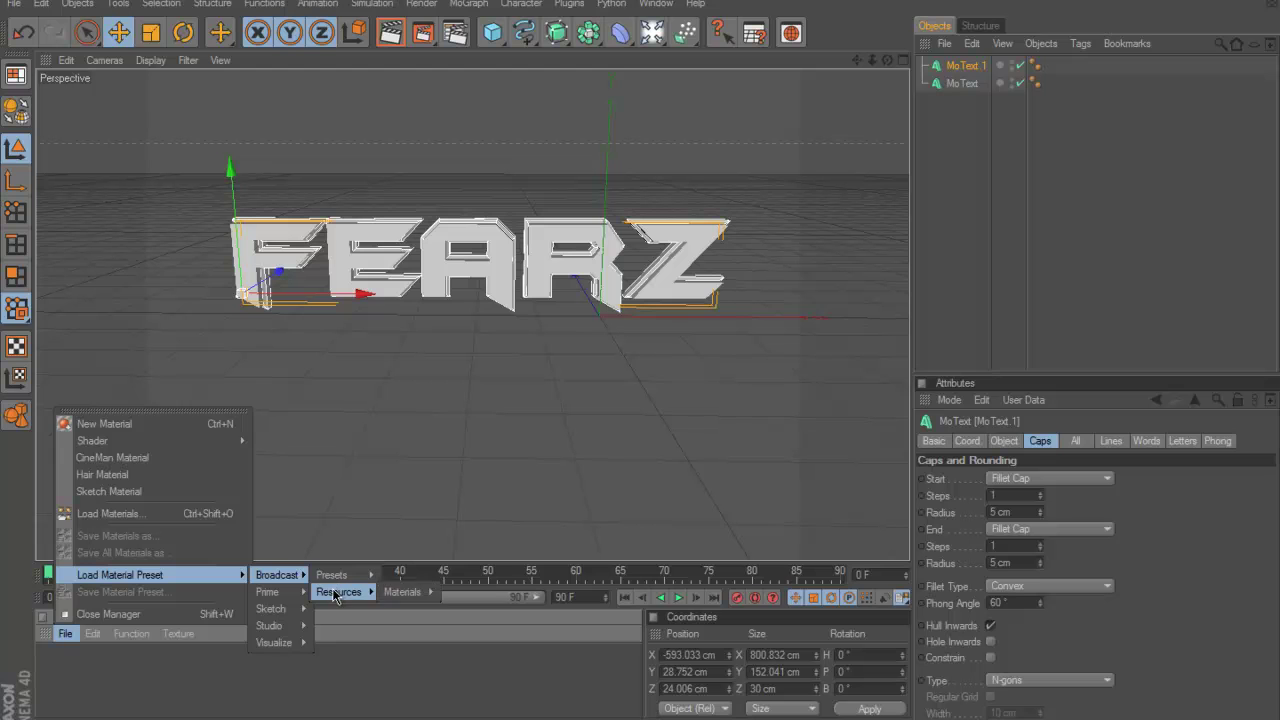
mouse_move(410, 593)
mouse_move(462, 610)
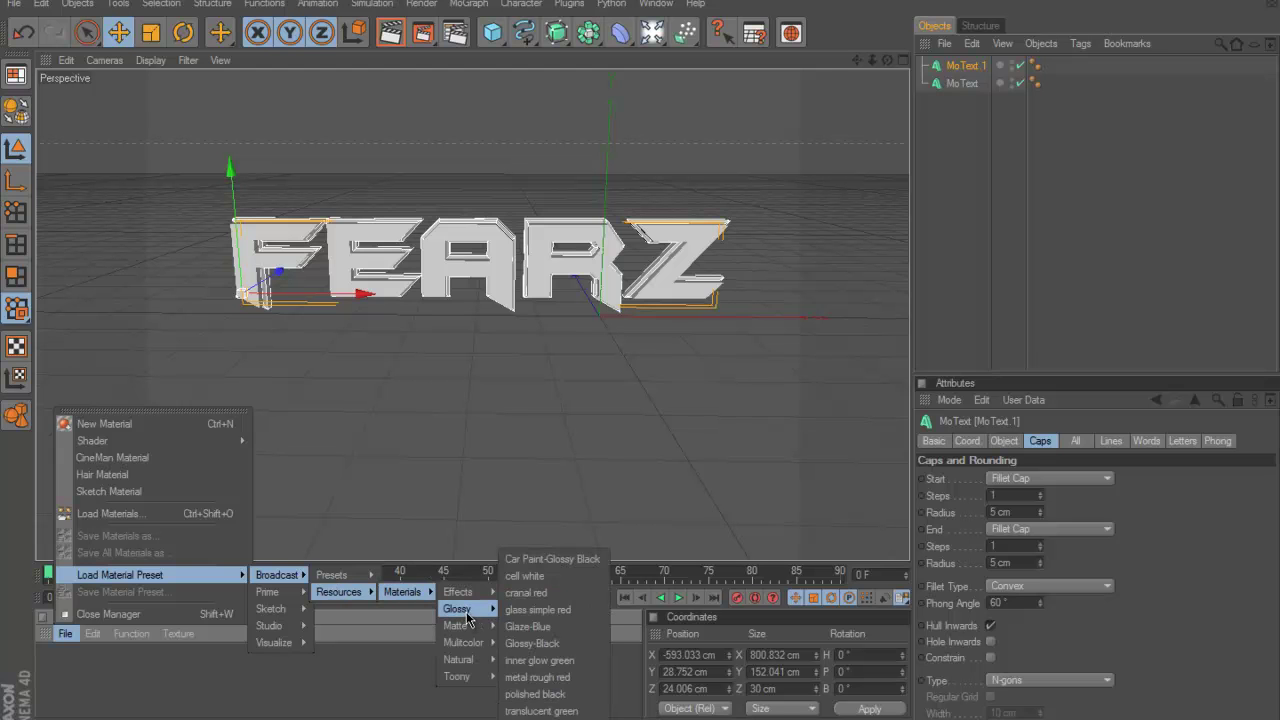
click(530, 626)
- Recolour Glaze-Blue's diffuse to green, apply it to the FEARZ text, and create a new material Mat
double_click(62, 670)
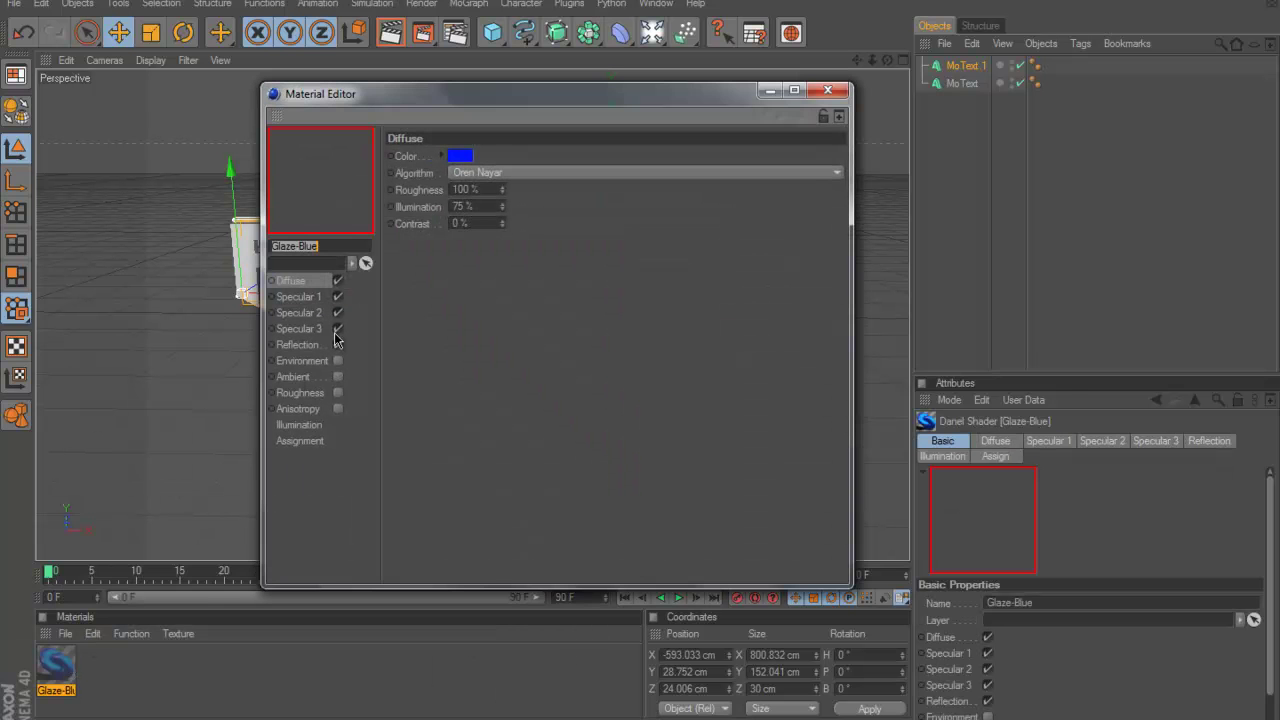
click(462, 160)
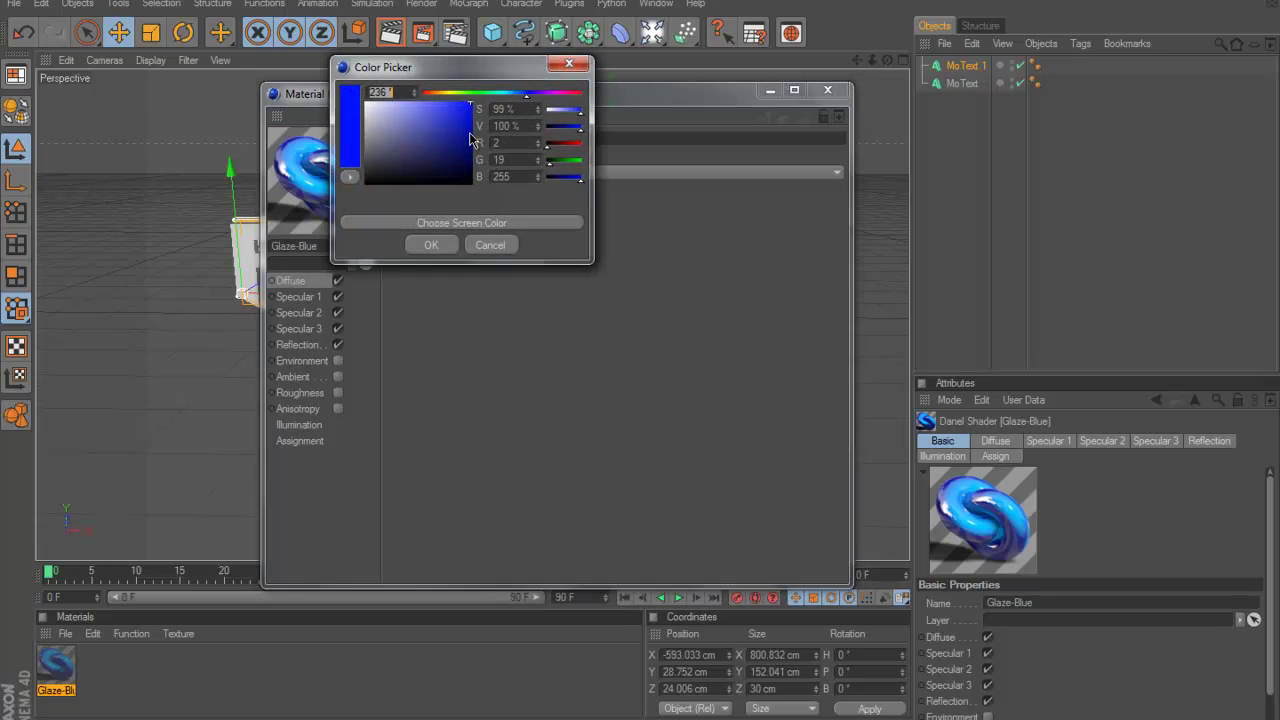
click(481, 93)
click(476, 93)
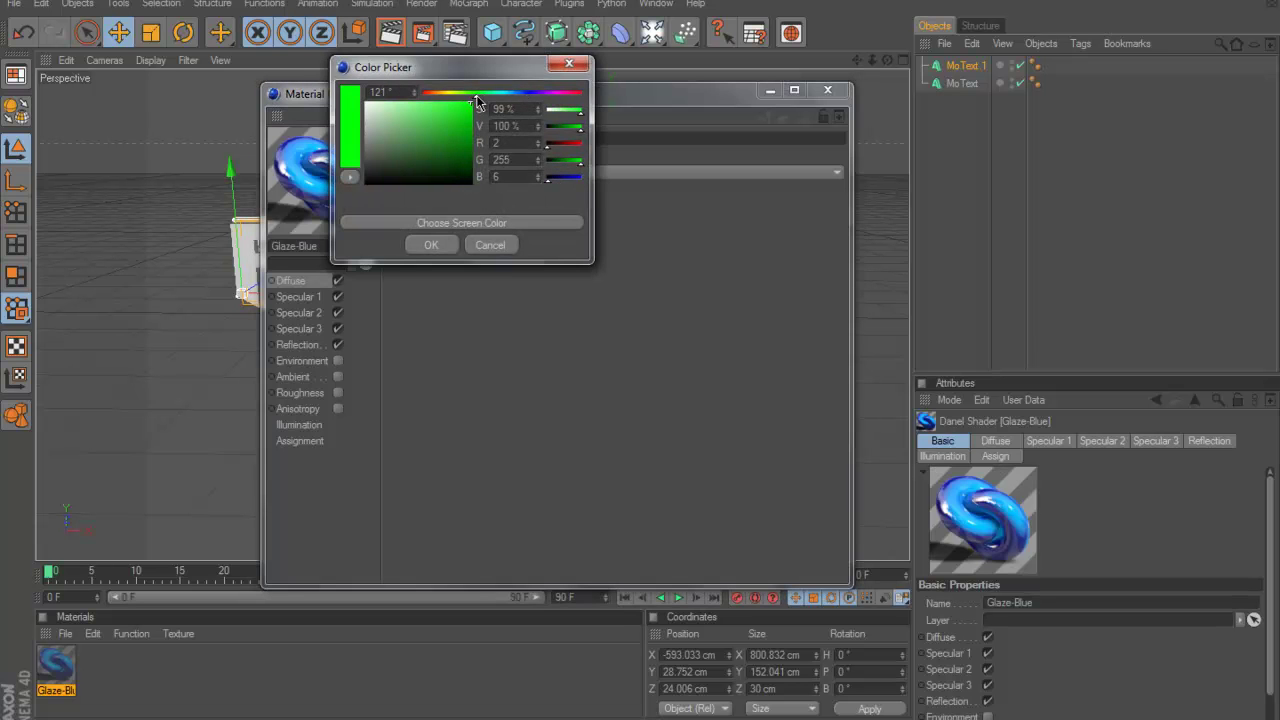
click(430, 245)
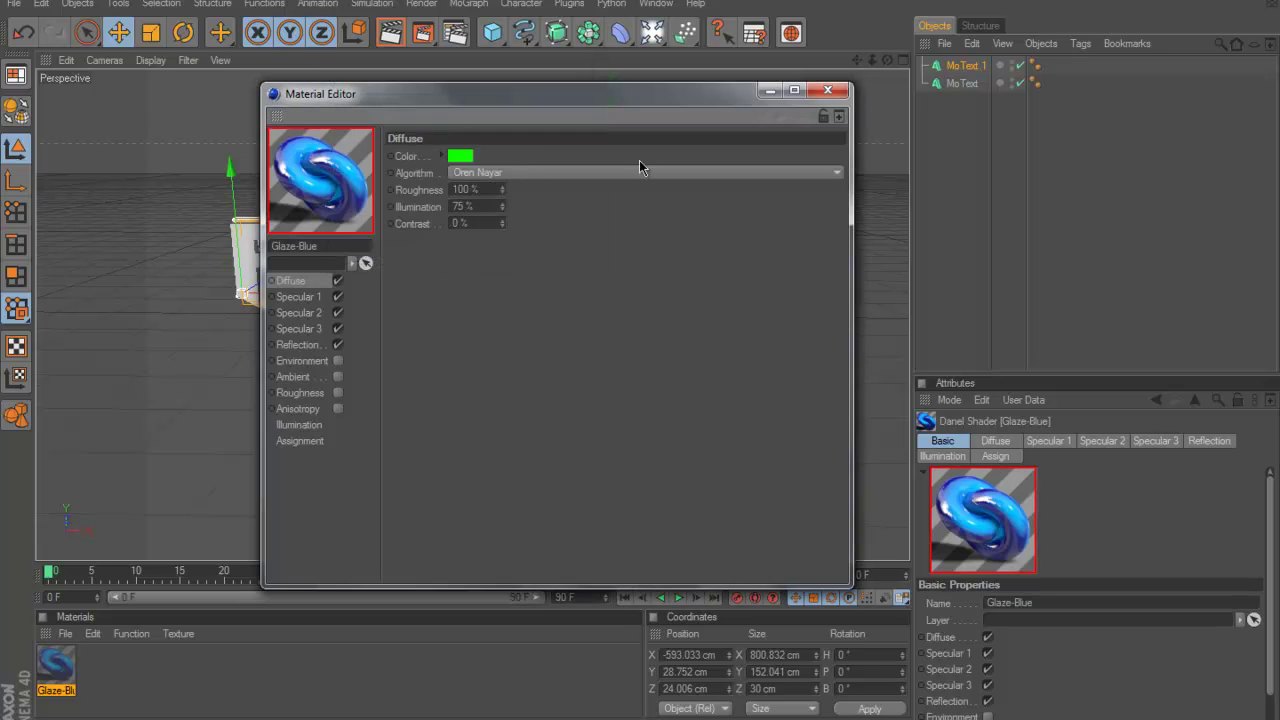
click(827, 92)
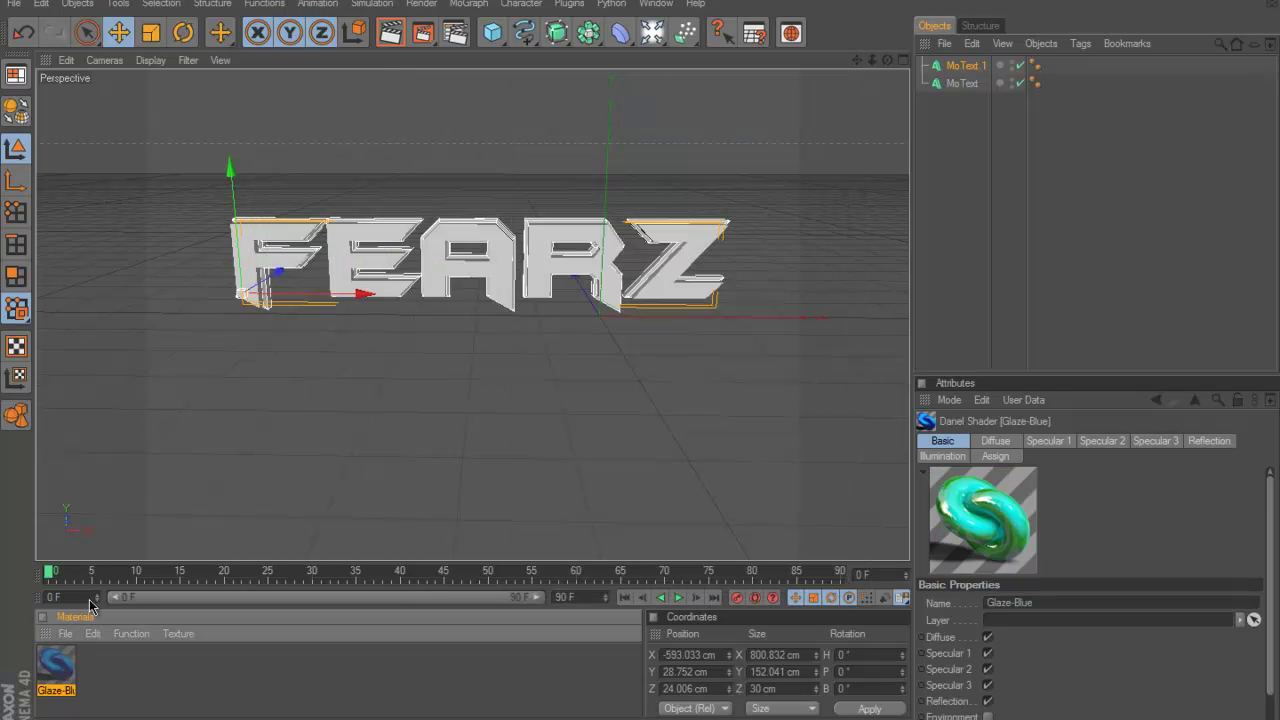
drag(233, 299, 248, 274)
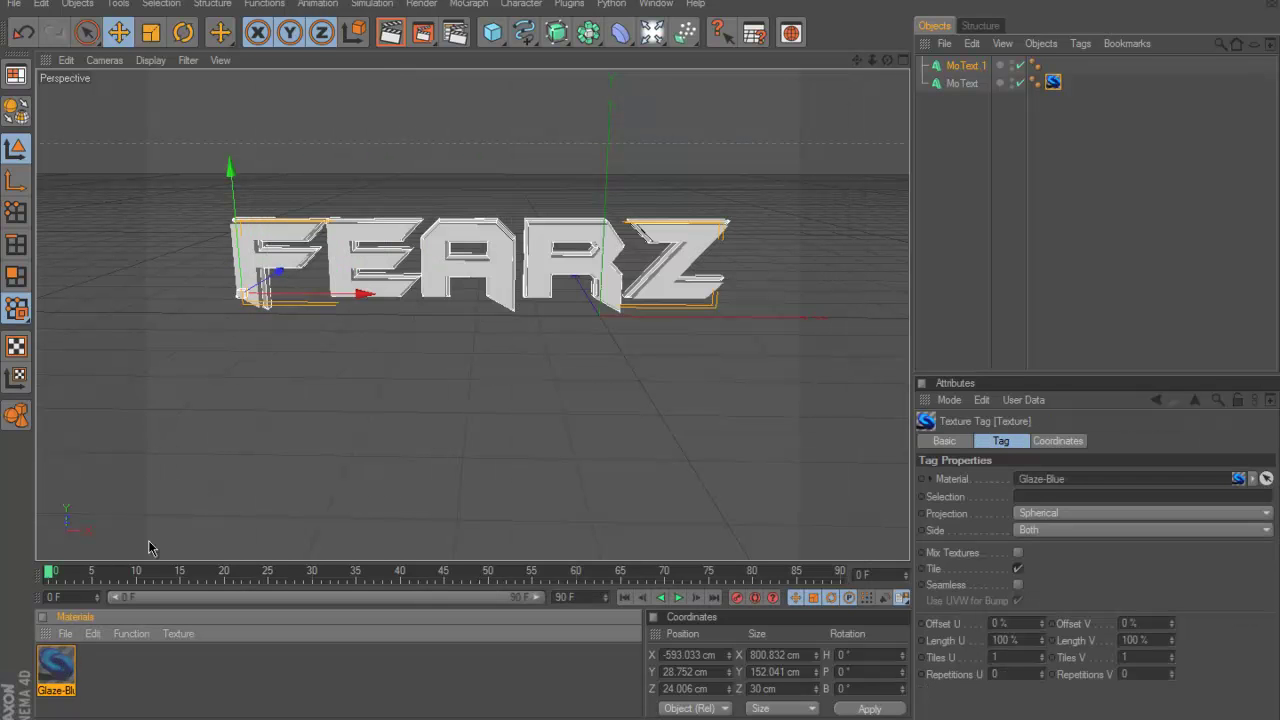
double_click(72, 648)
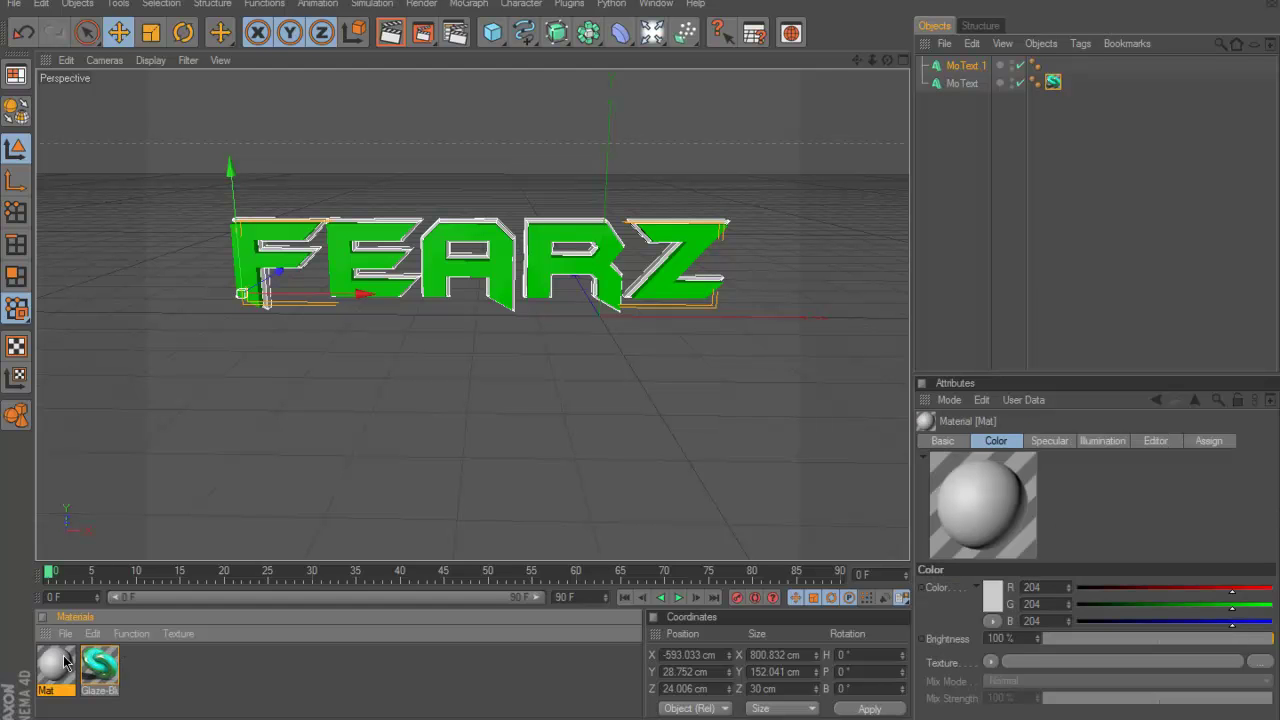
double_click(56, 664)
- Set Mat's colour to bright yellow (R 241, G 249, B 0)
click(463, 171)
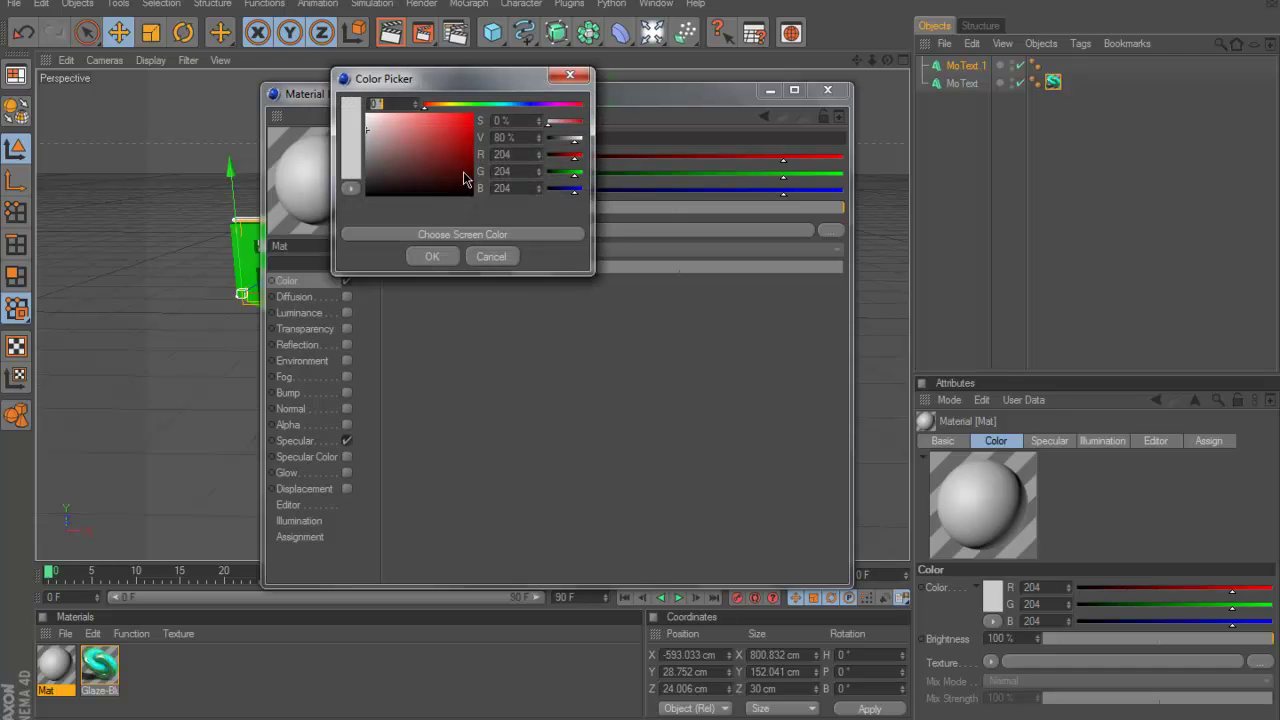
click(451, 104)
drag(410, 137, 474, 120)
click(432, 256)
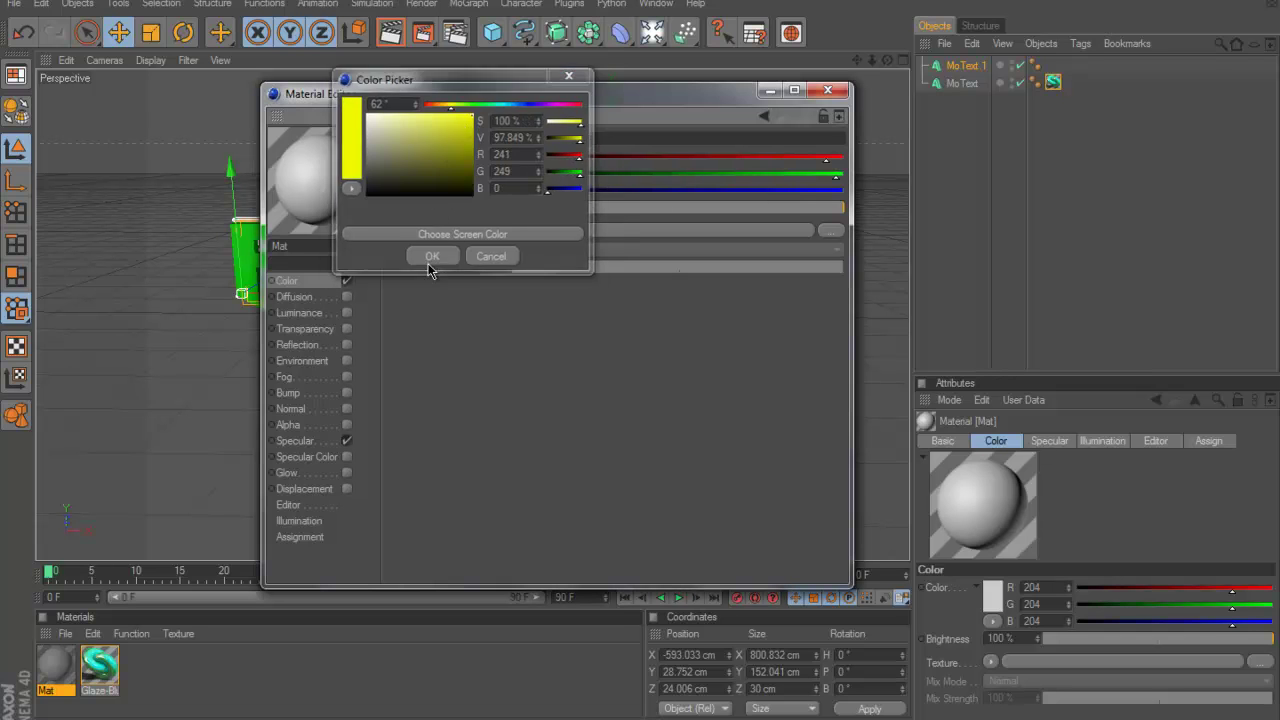
- Enable Mat's Reflection with a Fresnel texture and 4% Blurriness
click(346, 344)
drag(552, 210, 405, 215)
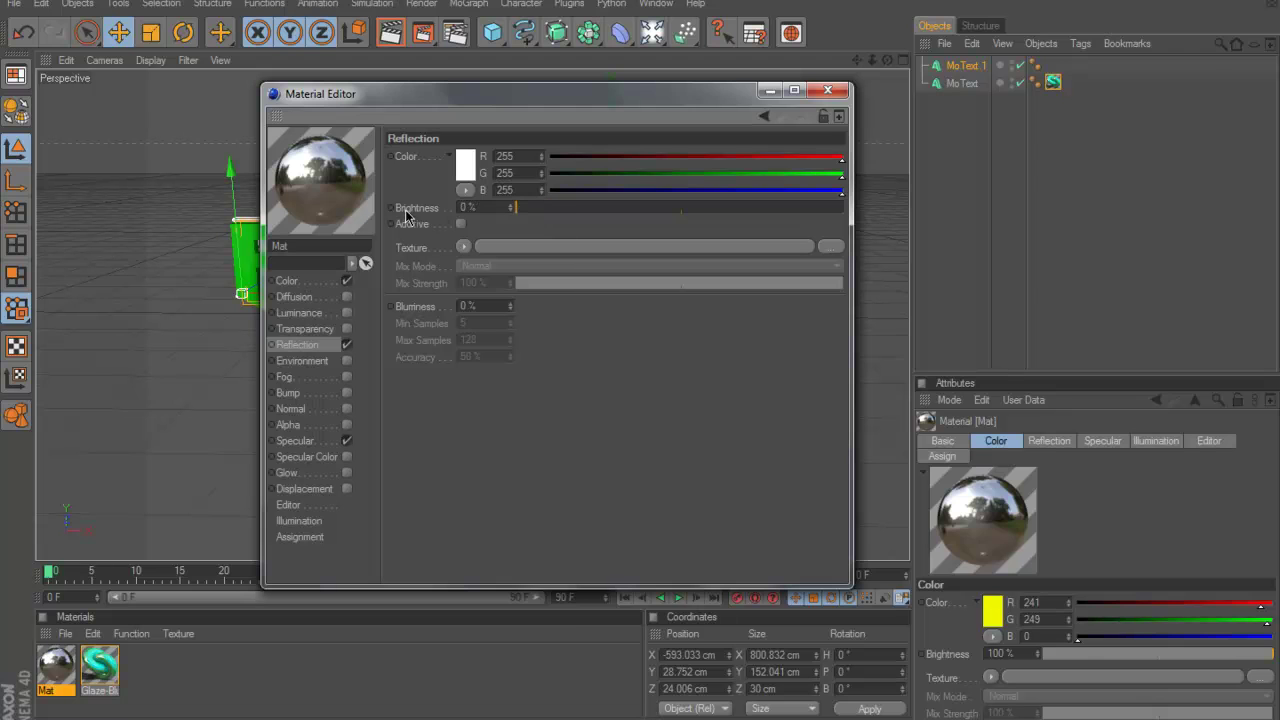
click(463, 246)
click(494, 404)
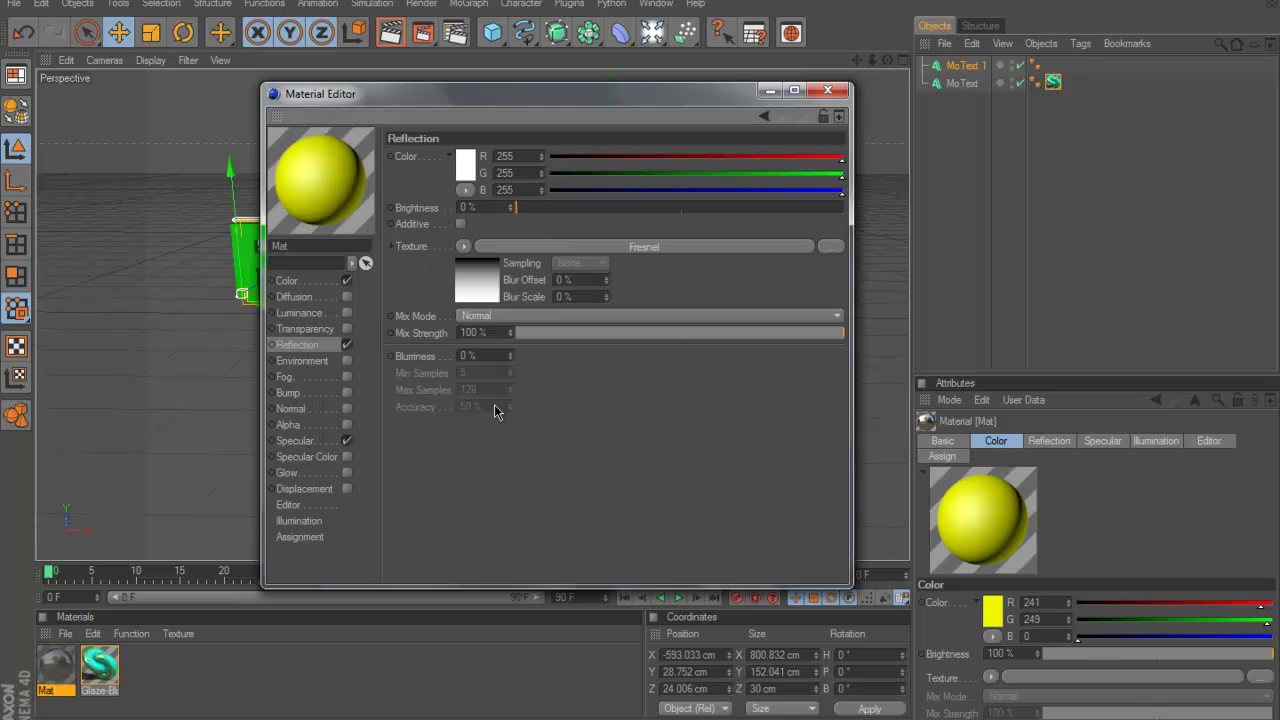
drag(472, 356, 396, 354)
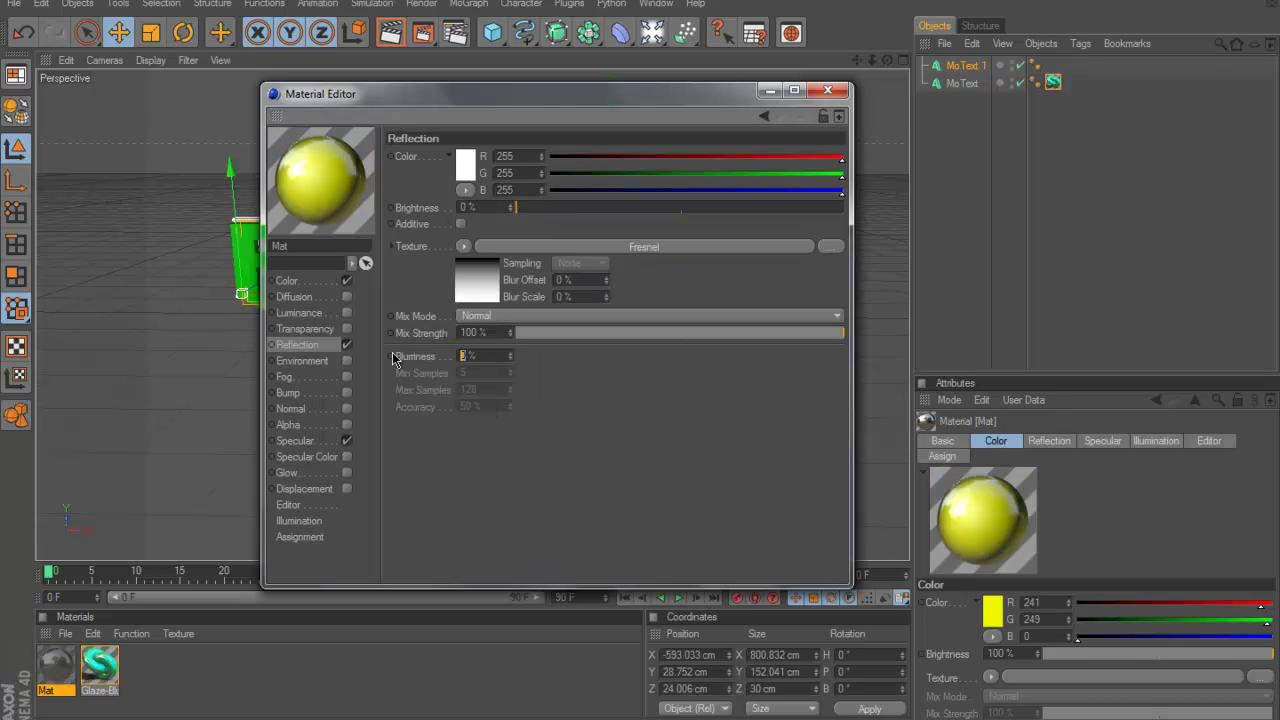
text(4)
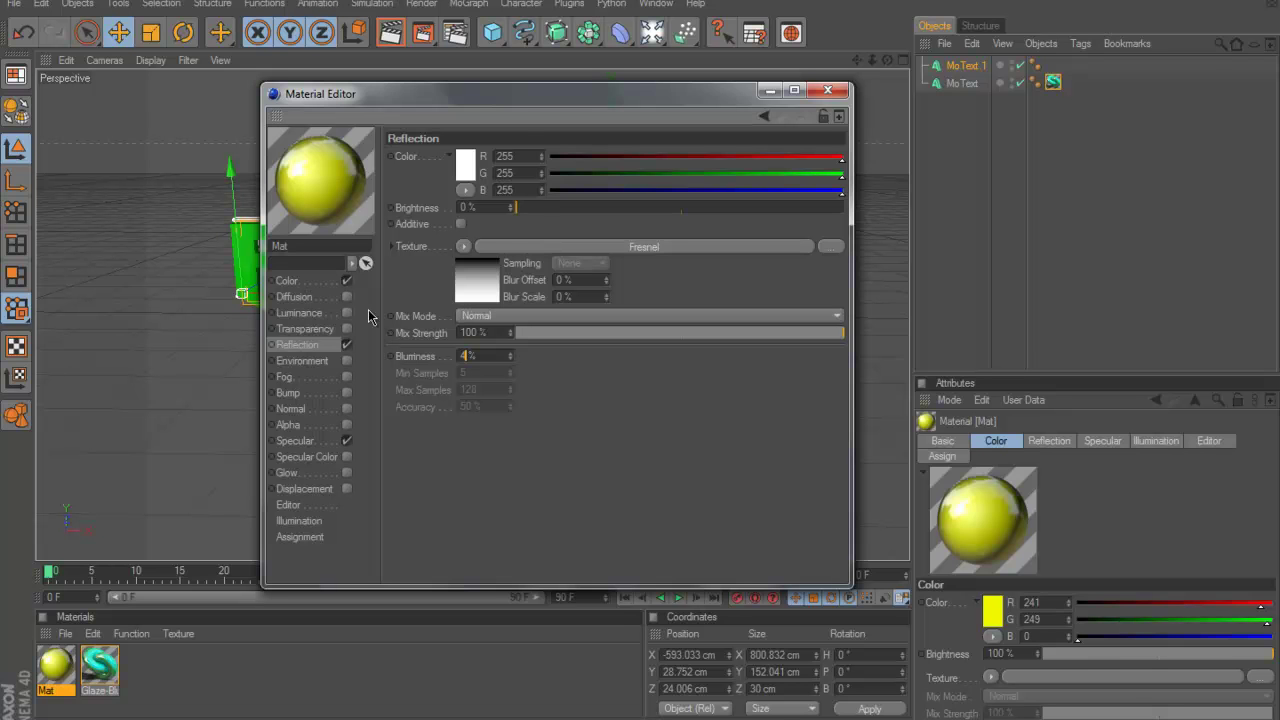
click(824, 92)
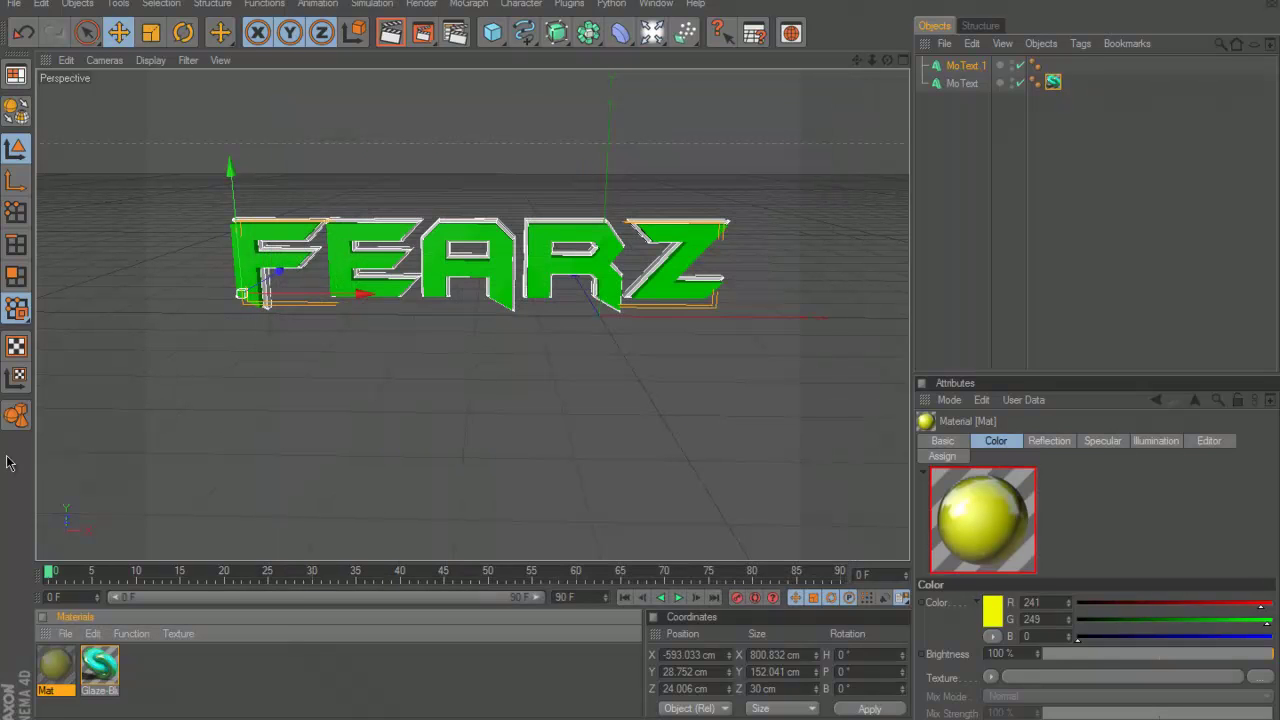
- Apply Mat to MoText.1 and add an Omni light at Z -354 cm, previewing renders
drag(68, 663, 270, 300)
click(392, 34)
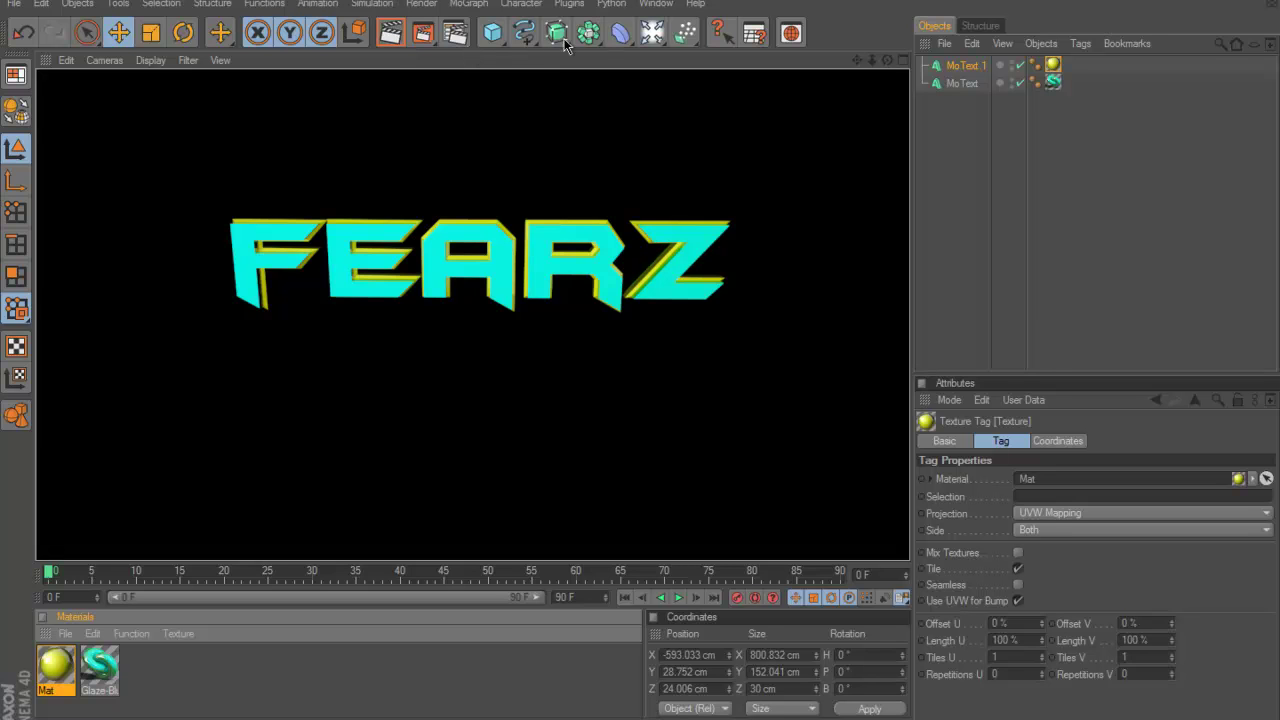
click(658, 36)
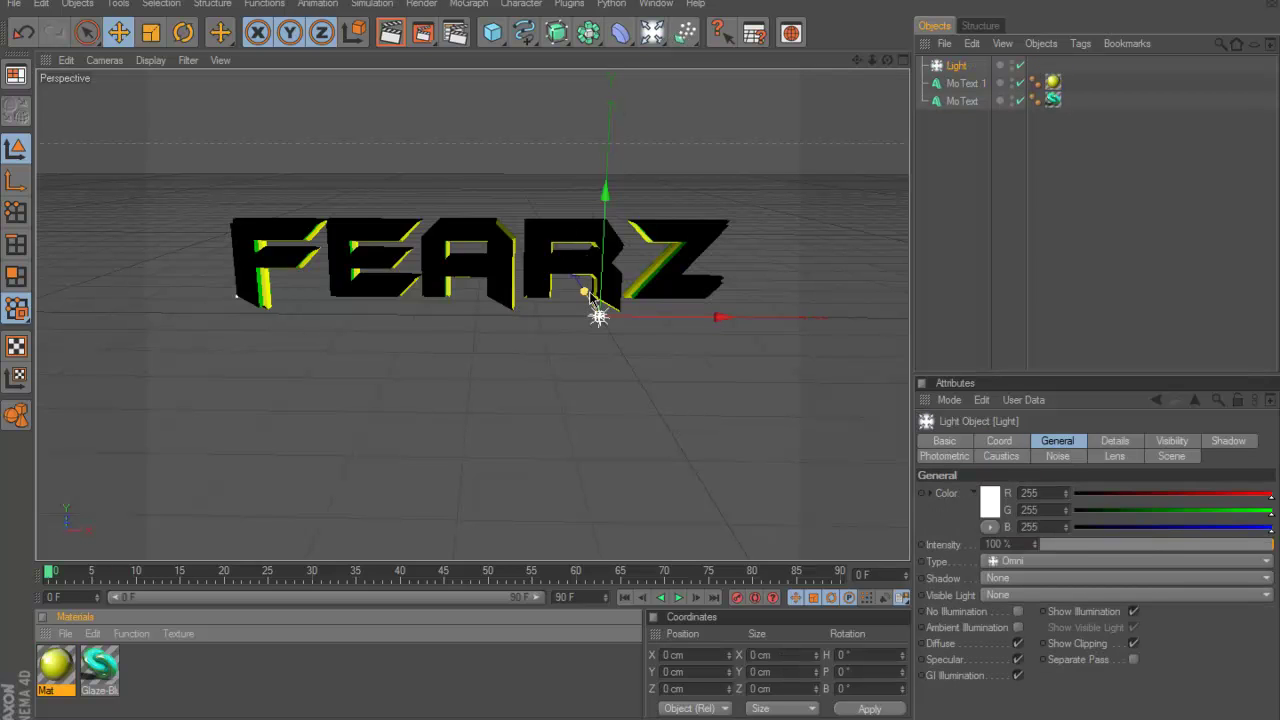
mouse_move(598, 306)
mouse_down()
mouse_move(646, 366)
mouse_move(694, 481)
mouse_up()
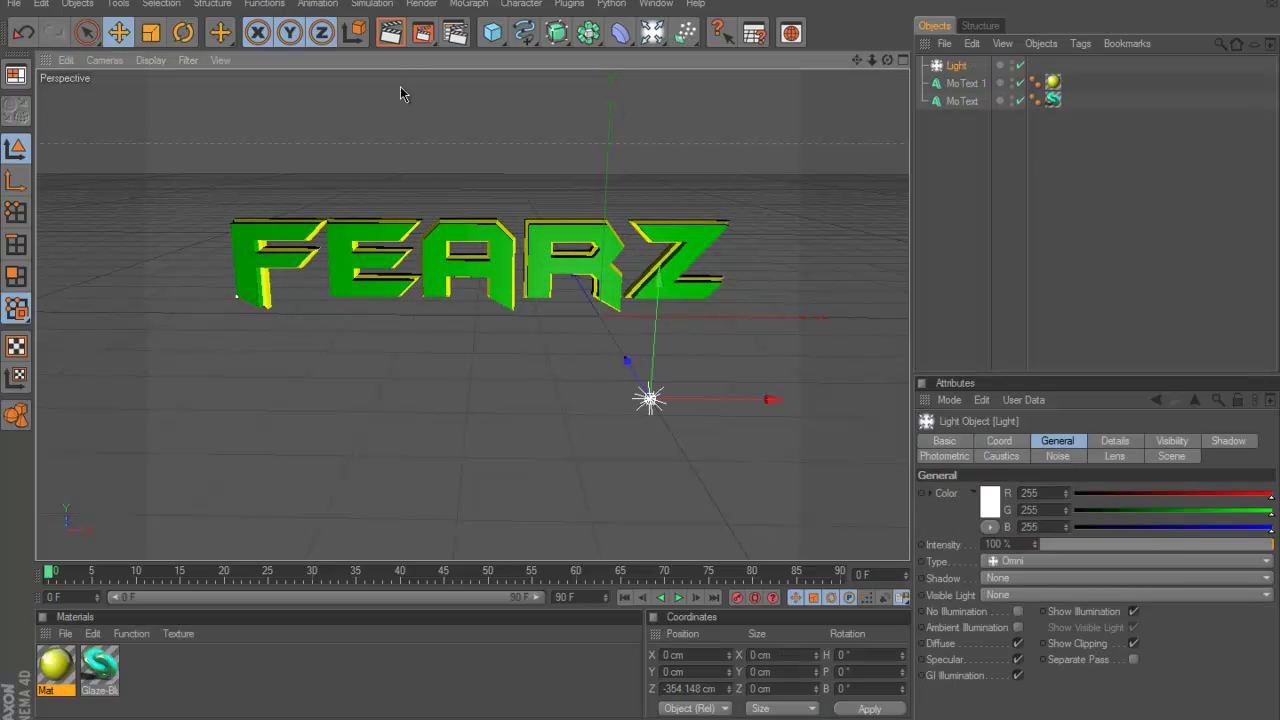
click(391, 34)
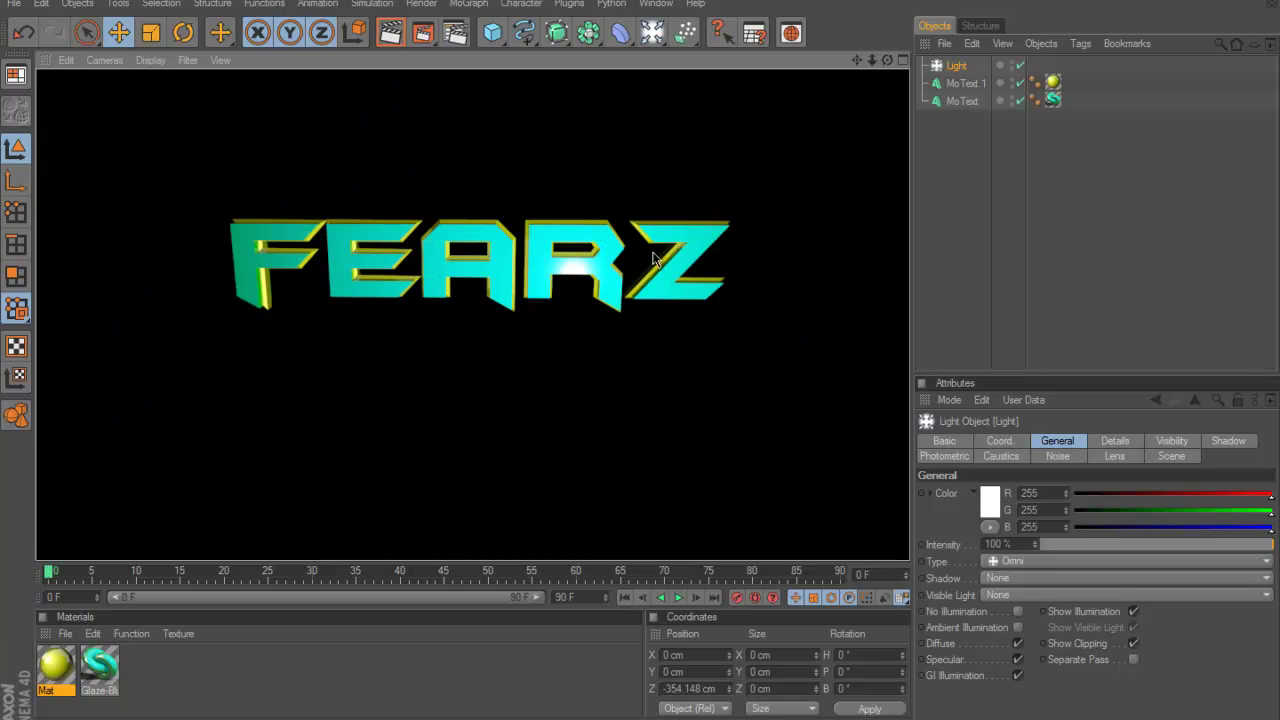
- Set Glaze-Blue's diffuse colour to black and preview the glossy blue render
click(963, 102)
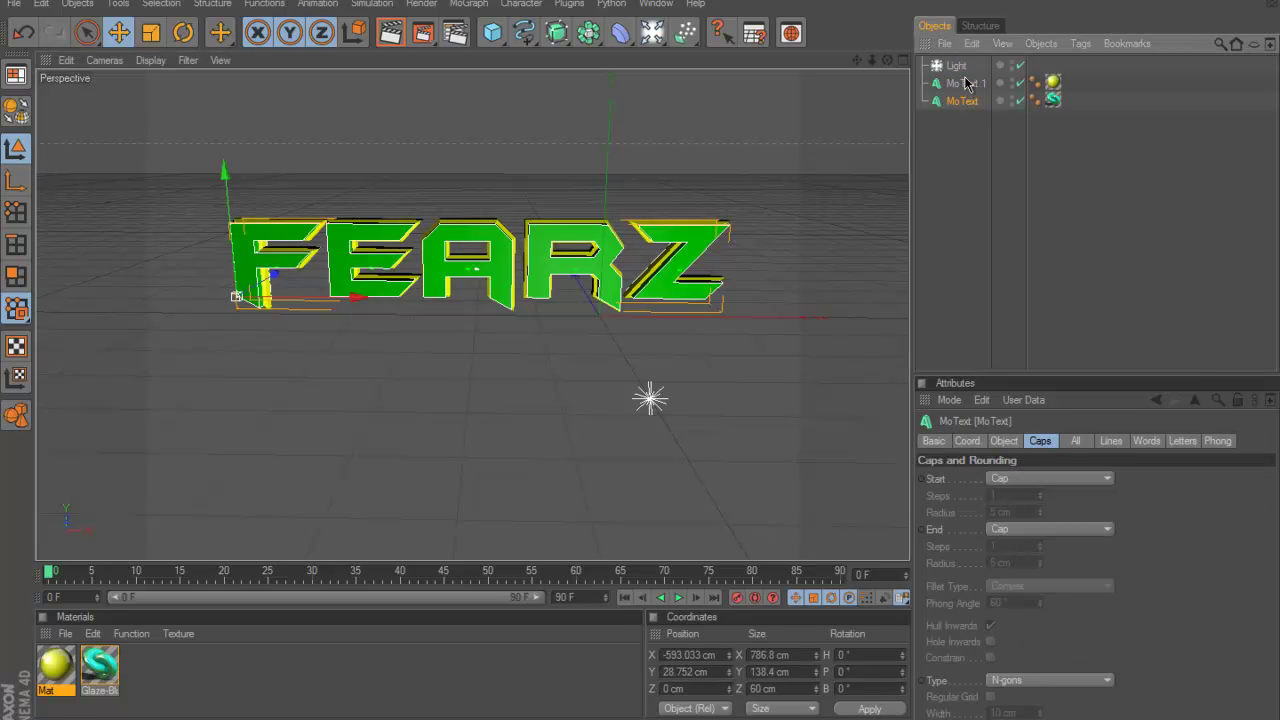
click(966, 84)
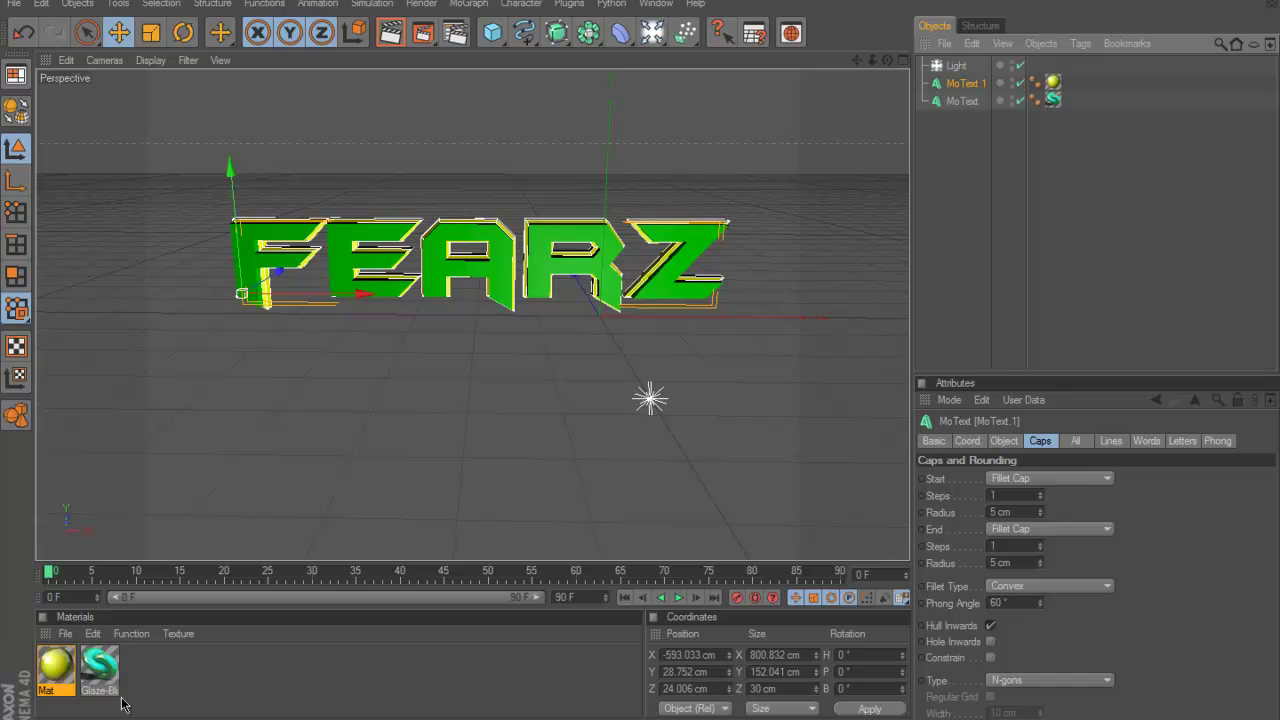
double_click(114, 668)
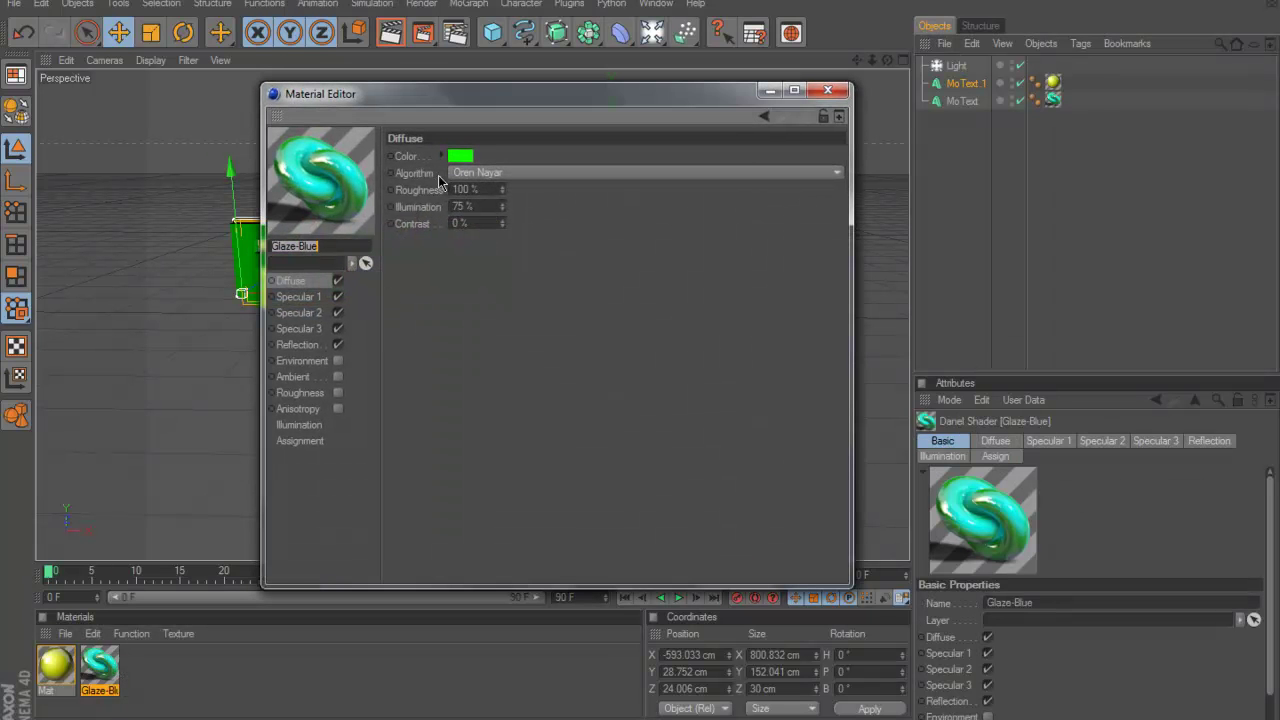
click(315, 298)
click(310, 282)
click(456, 156)
drag(450, 155, 328, 198)
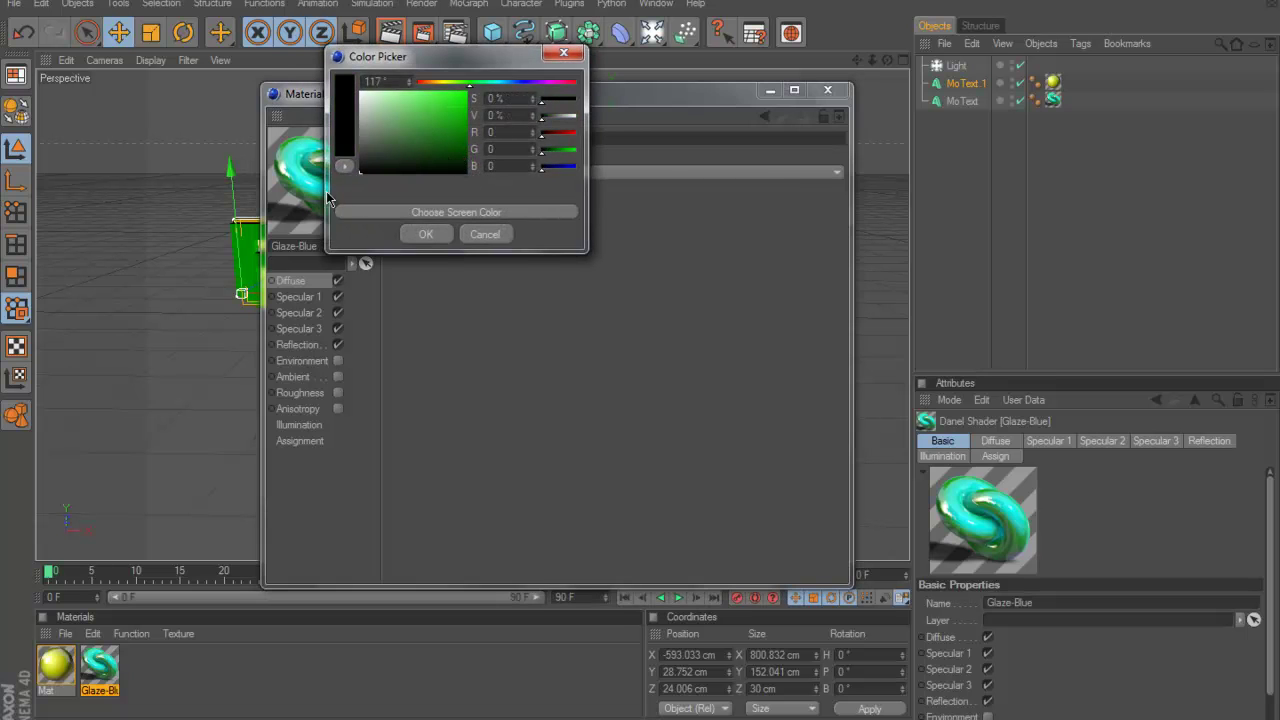
click(418, 233)
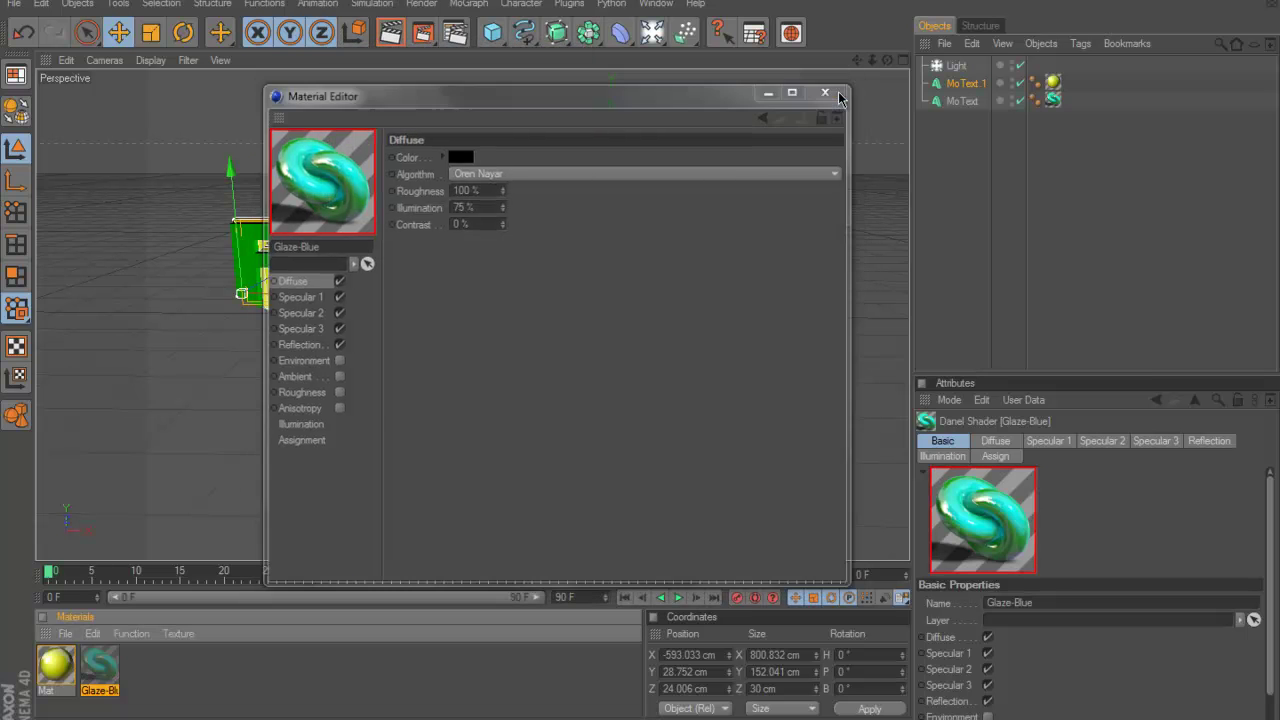
click(827, 90)
click(391, 34)
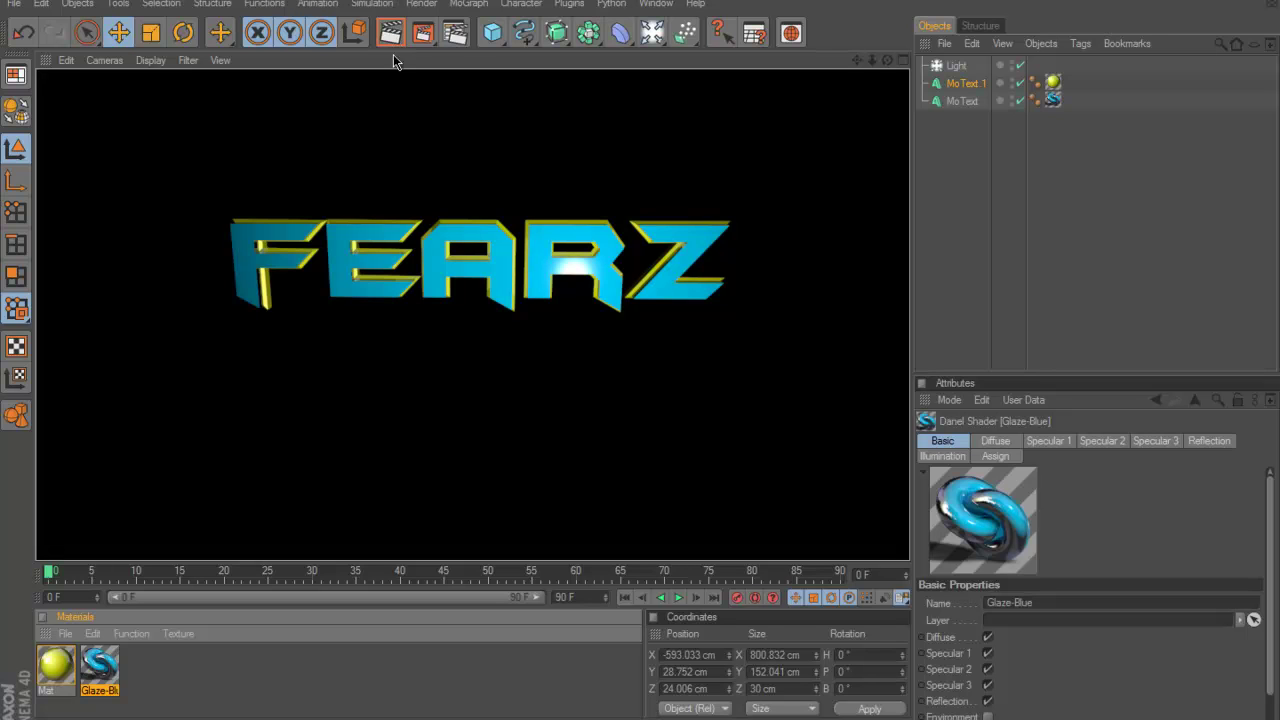
- Set the render output width to 1280 pixels
click(454, 34)
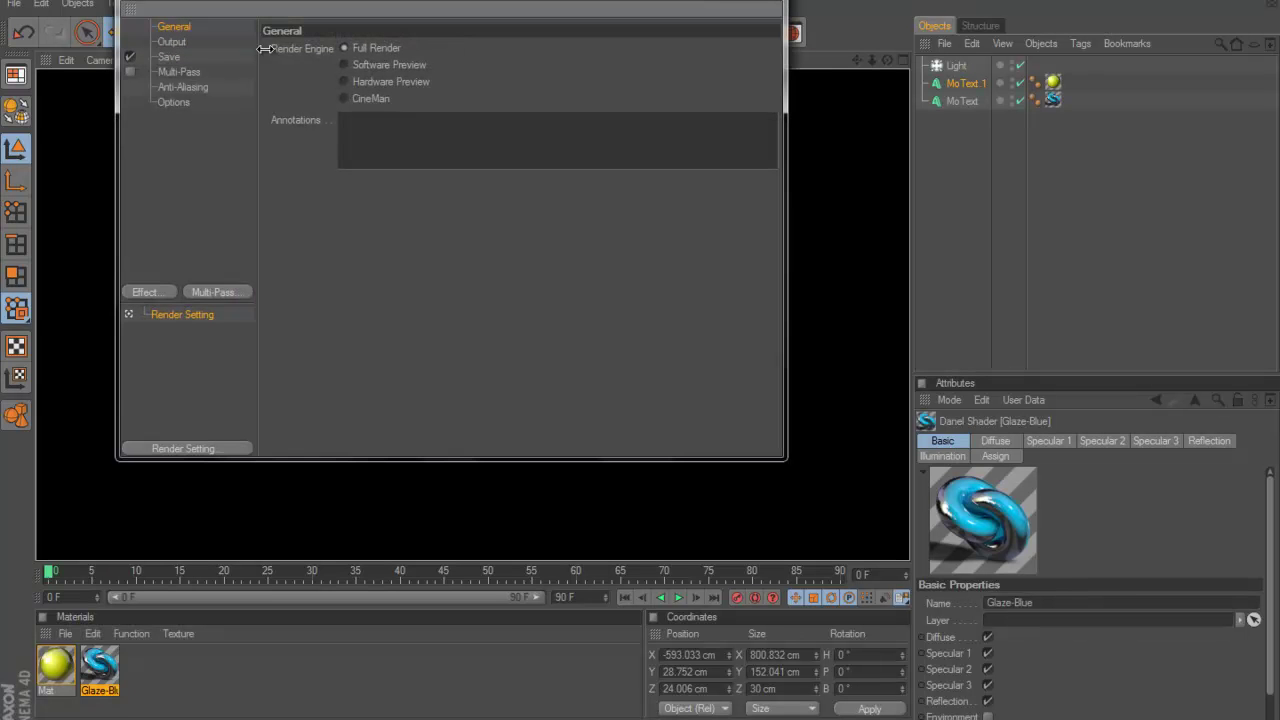
click(188, 44)
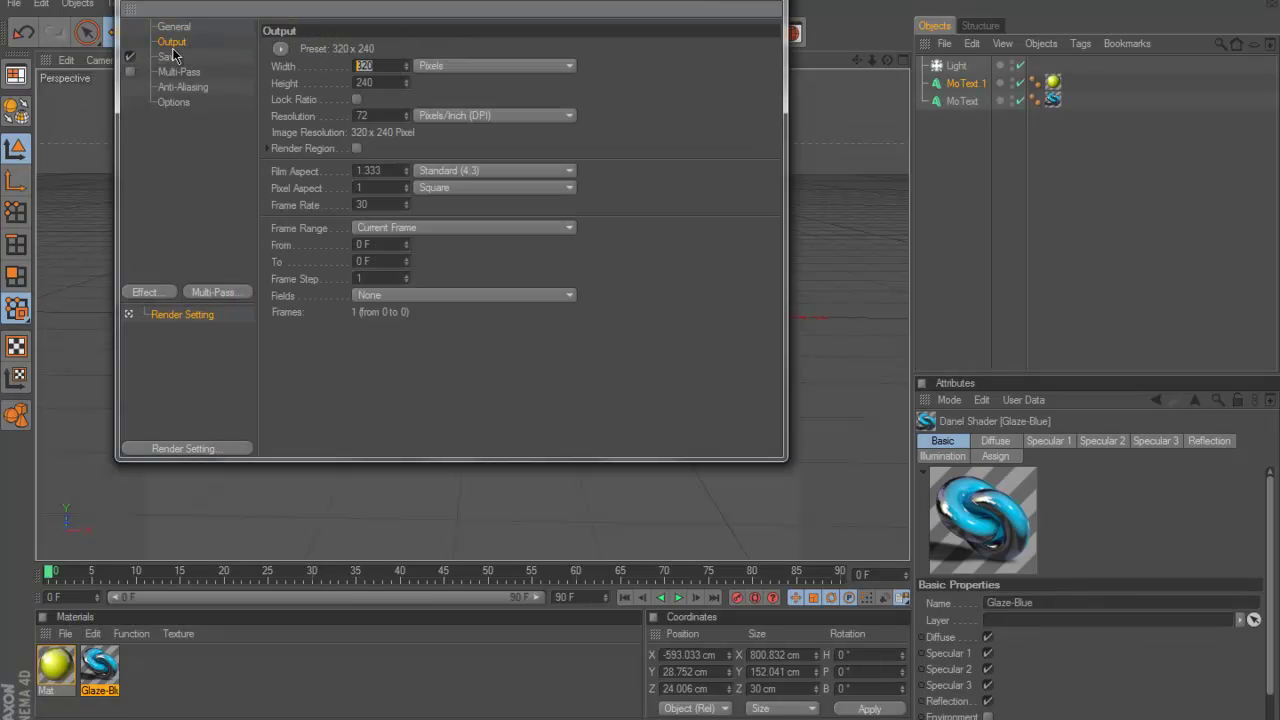
text(1280)
key(Tab)
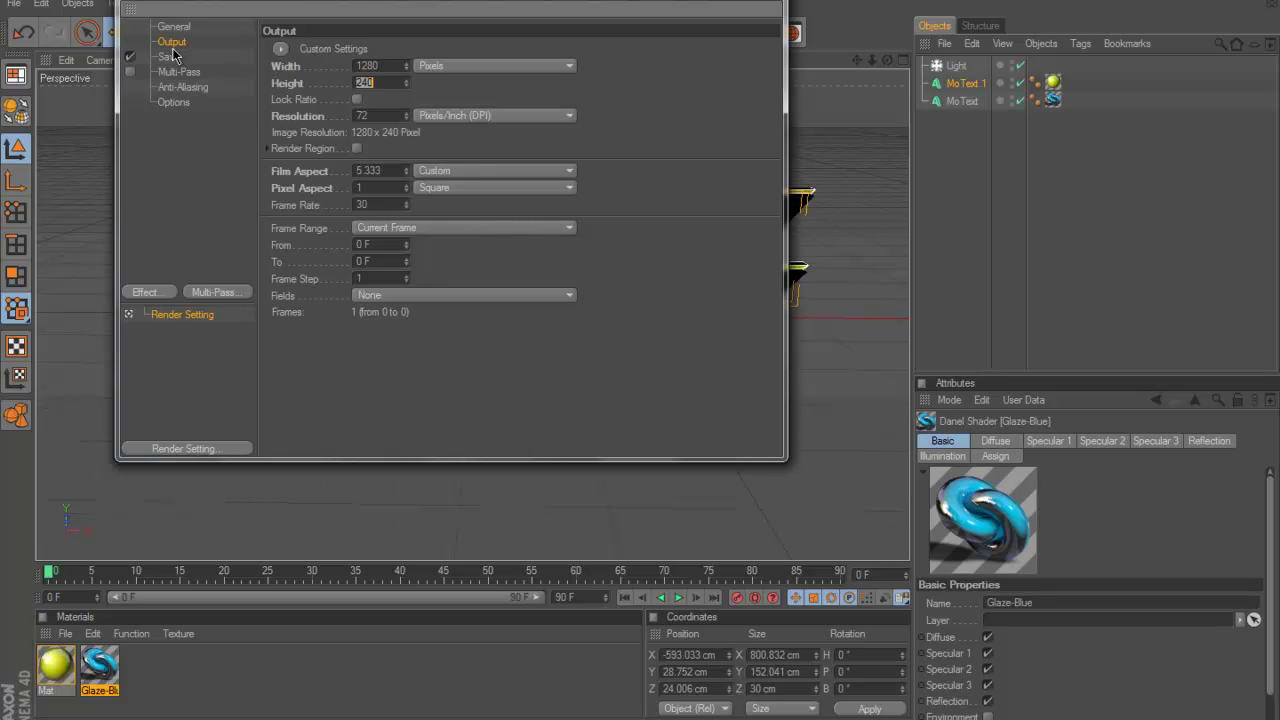
- Save renders as Desktop\fearz3 in PNG format with Alpha Channel enabled
click(170, 57)
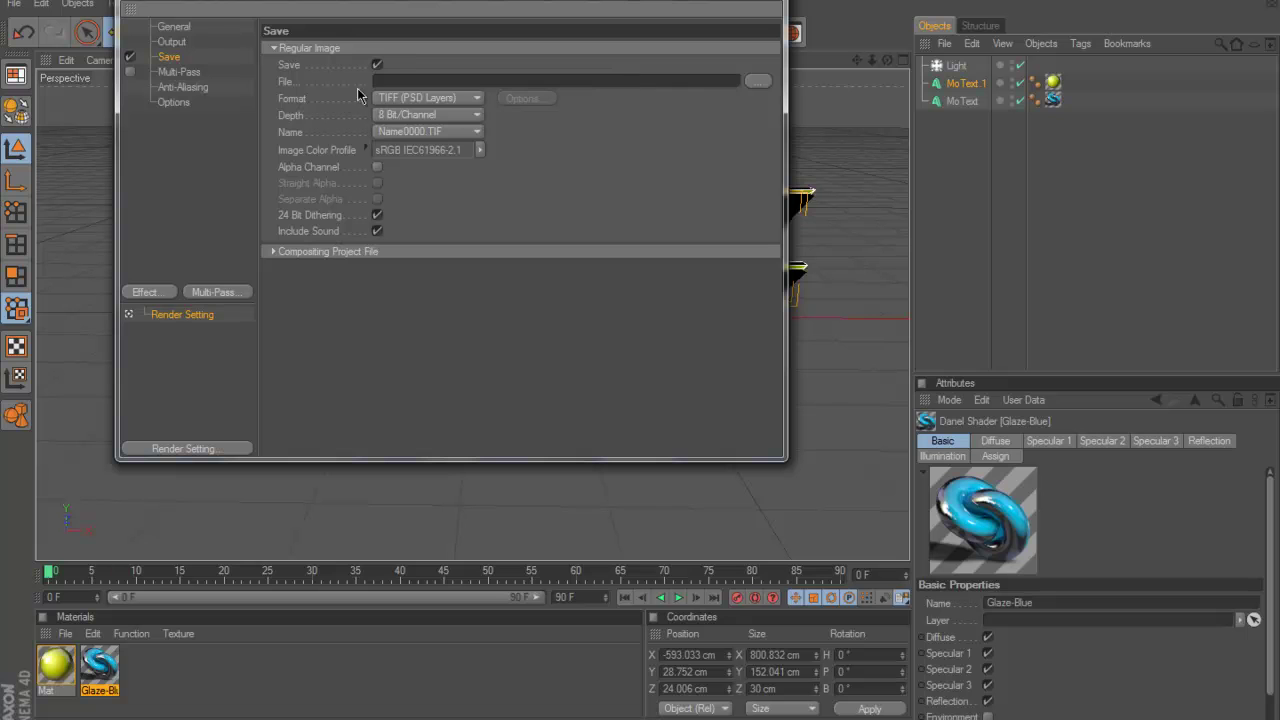
click(758, 84)
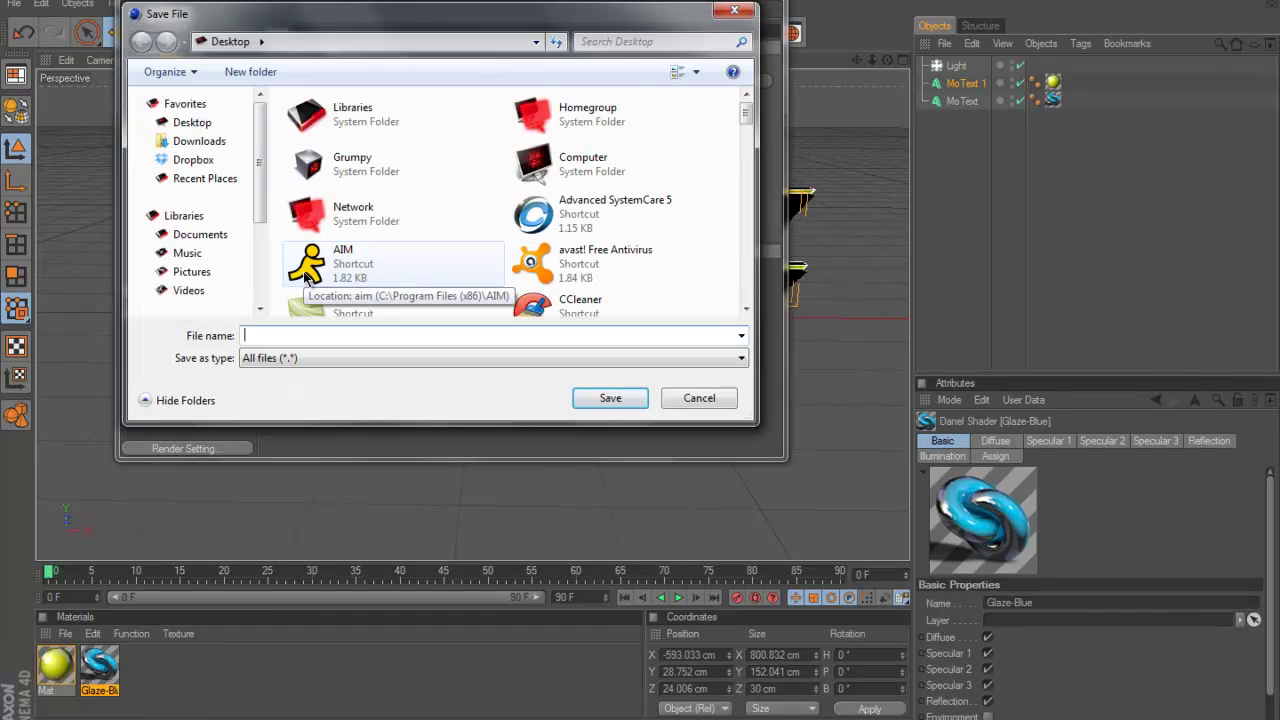
text(fearz3)
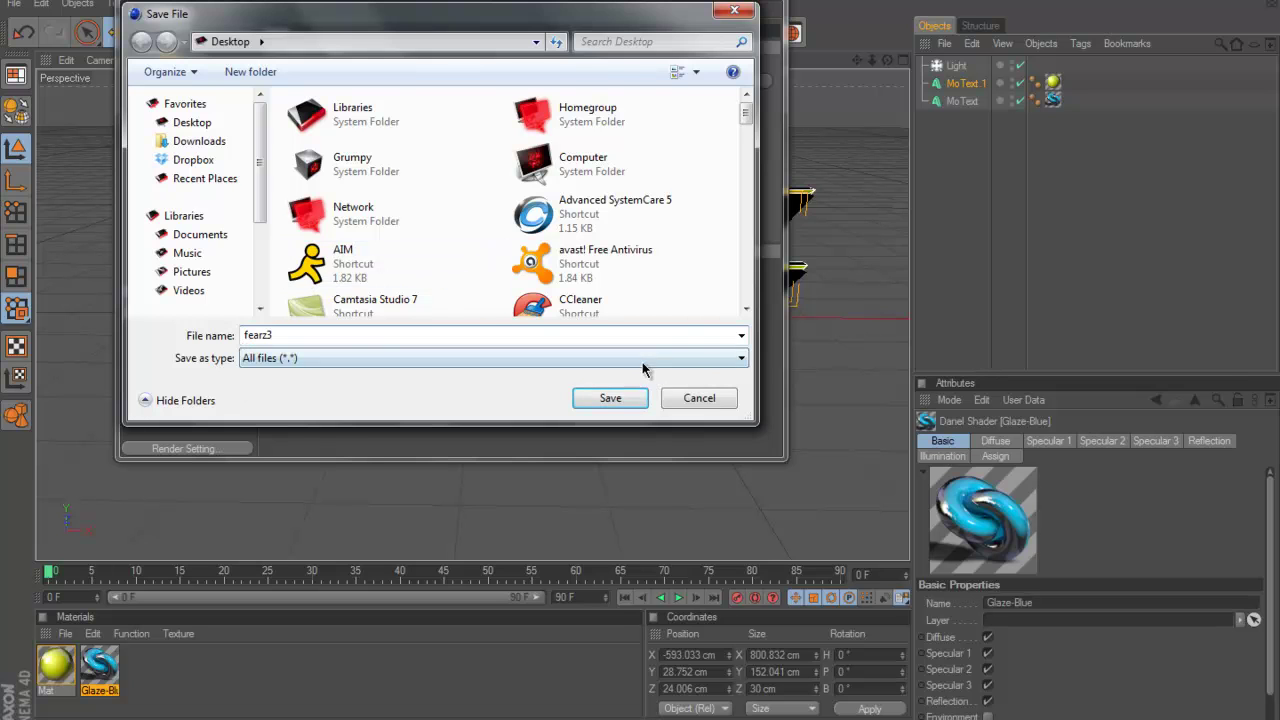
click(610, 398)
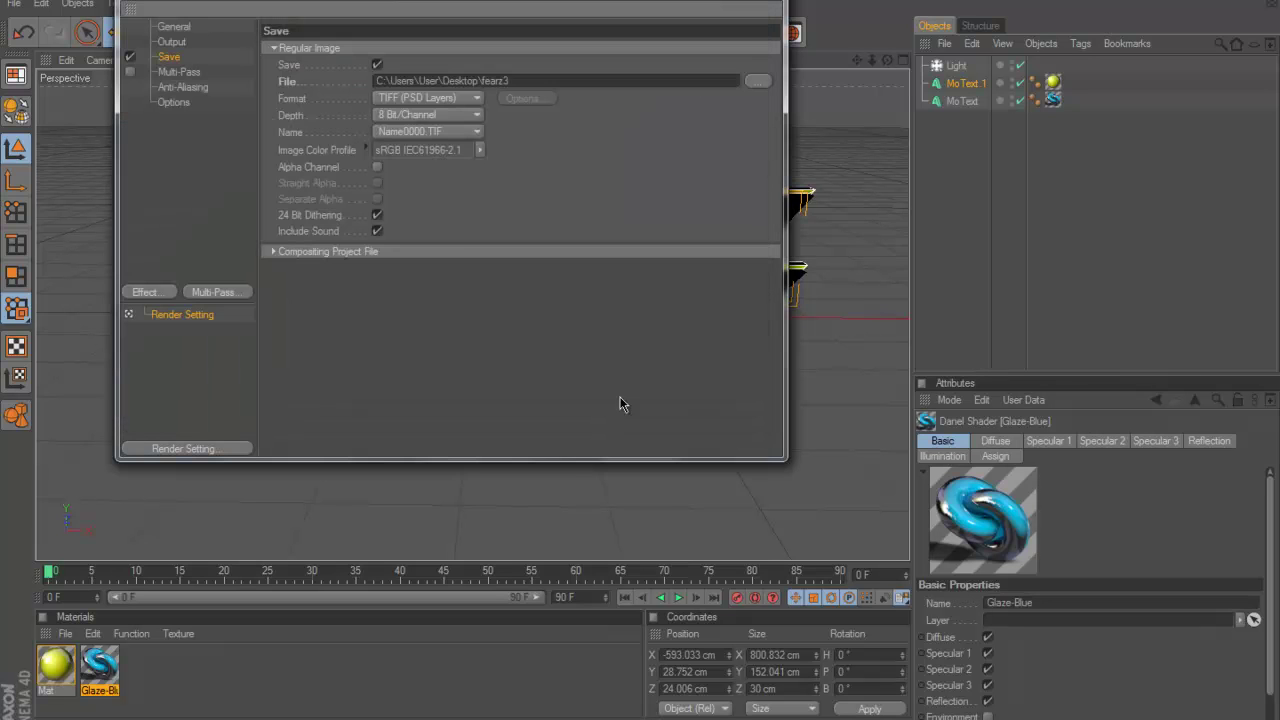
click(430, 98)
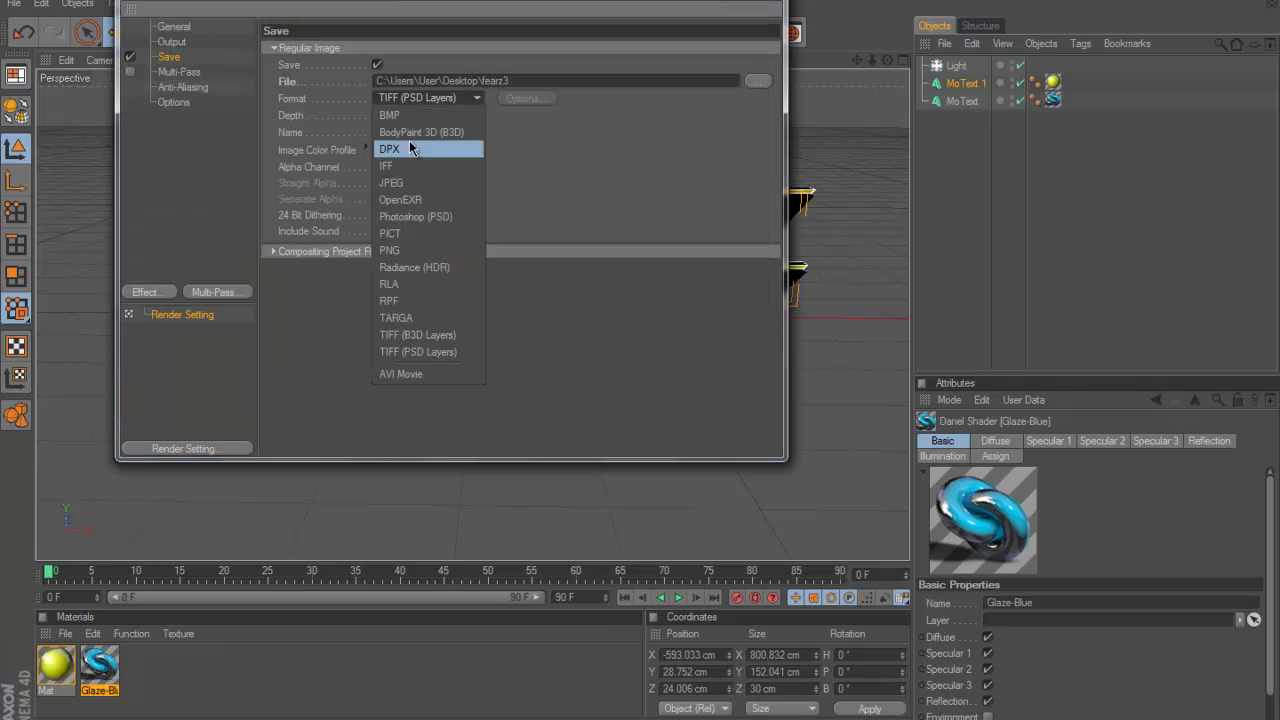
click(421, 251)
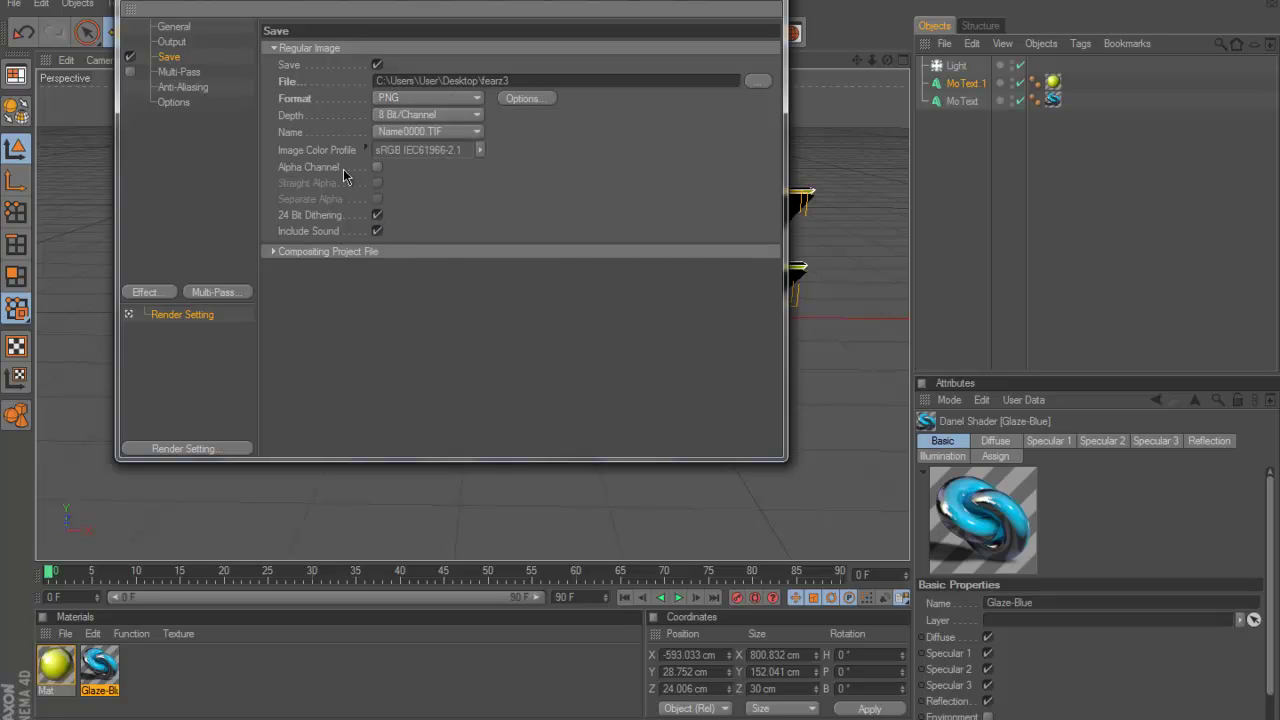
click(378, 169)
click(785, 5)
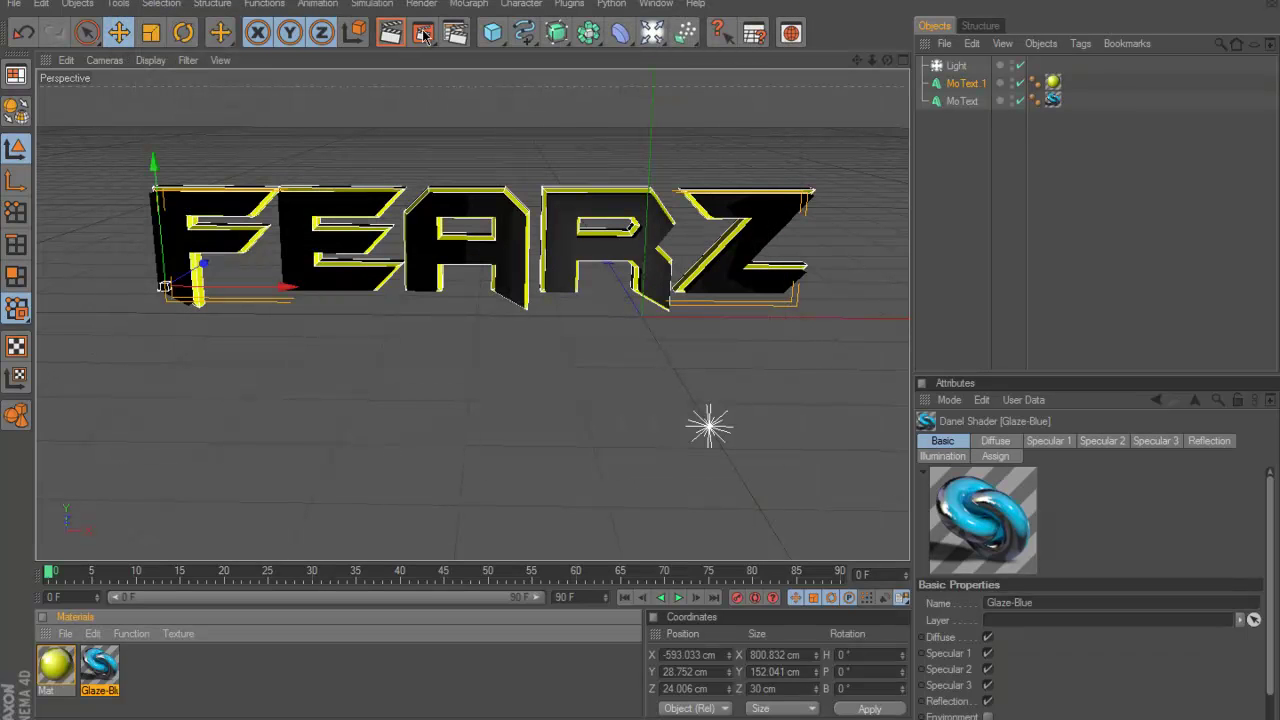
- Render the FEARZ scene to fearz3.png at 1280x720 in the Picture Viewer, then close it
click(422, 33)
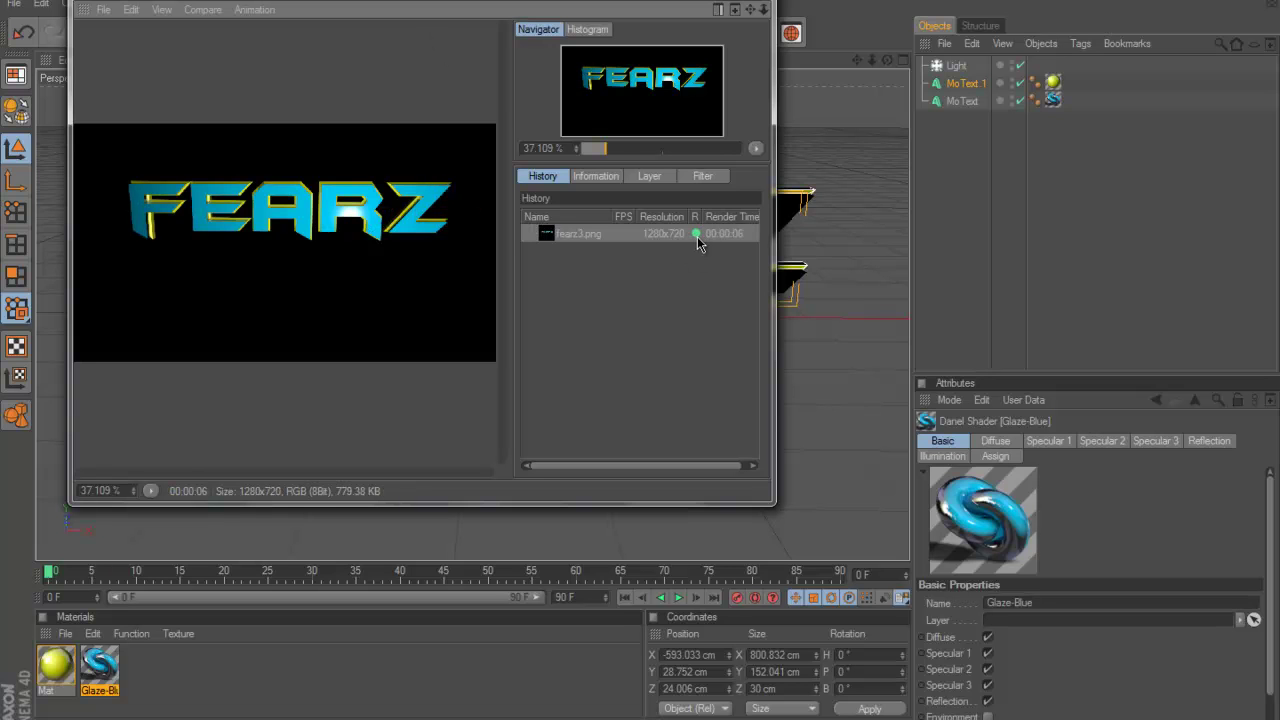
click(763, 9)
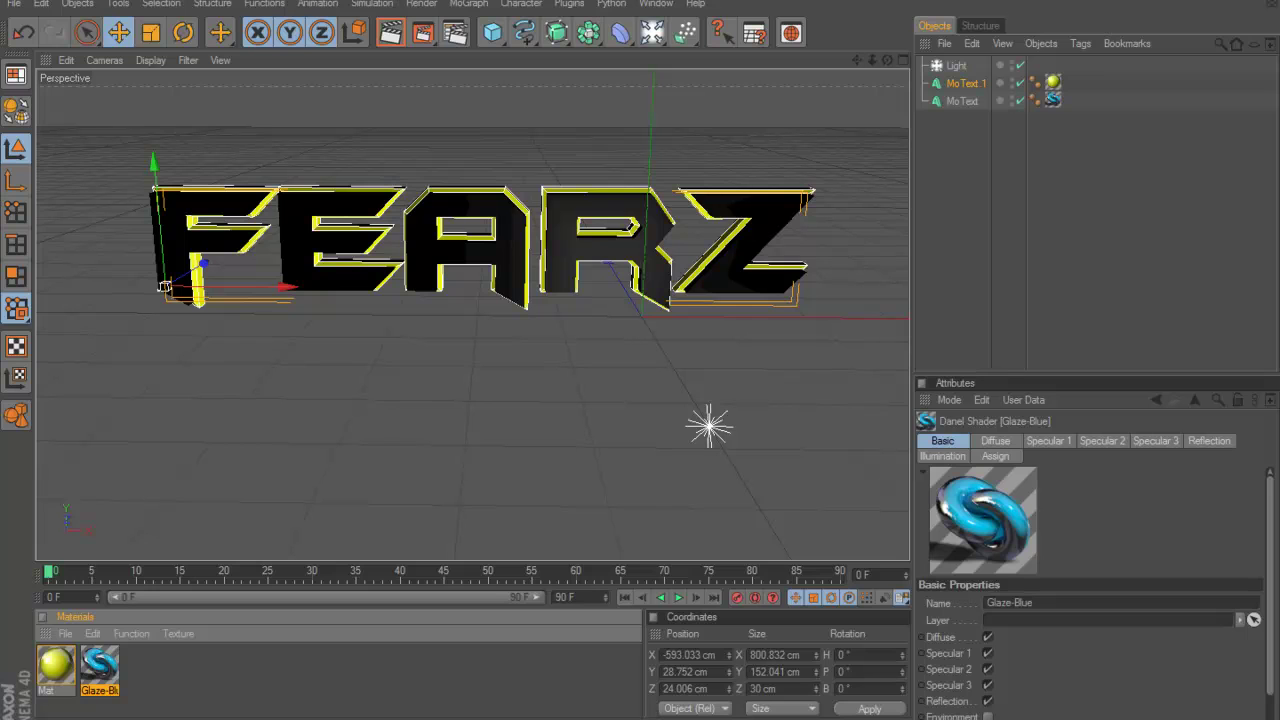
- Hide Cinema 4D to the desktop and search the Start menu for 'fea' to find fearz3
key(super+d)
key(super)
text(fearz)
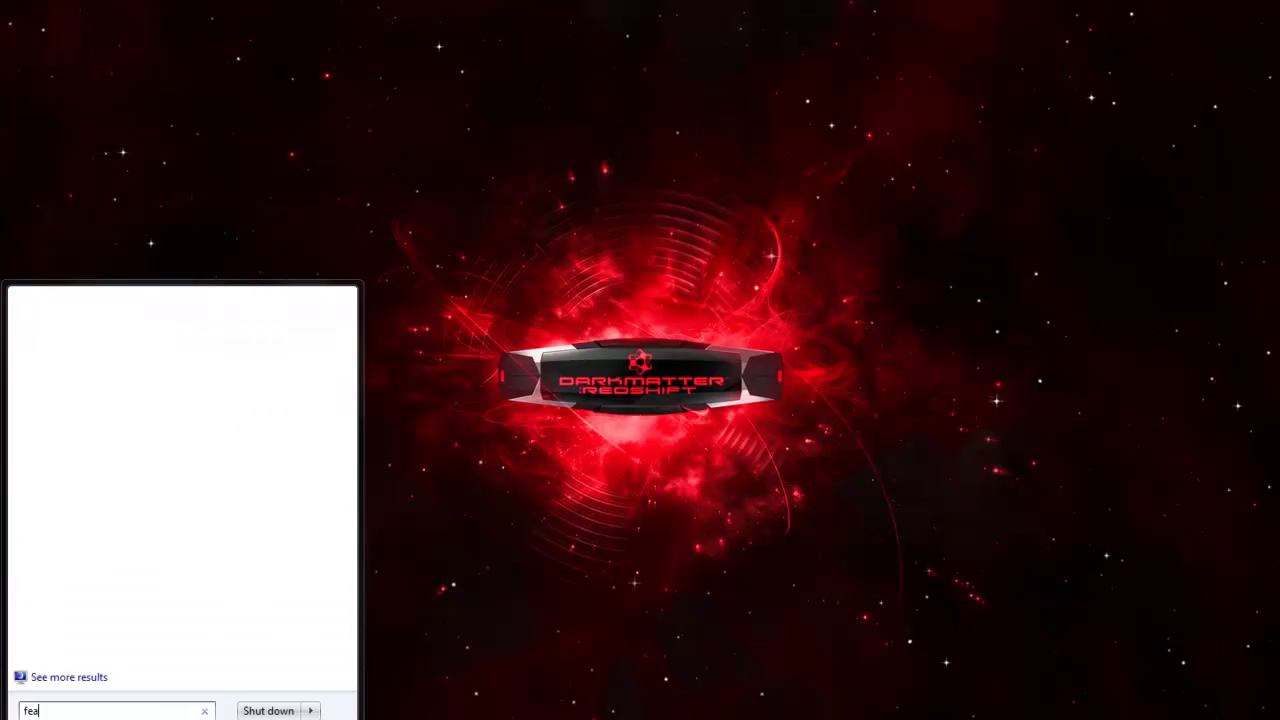